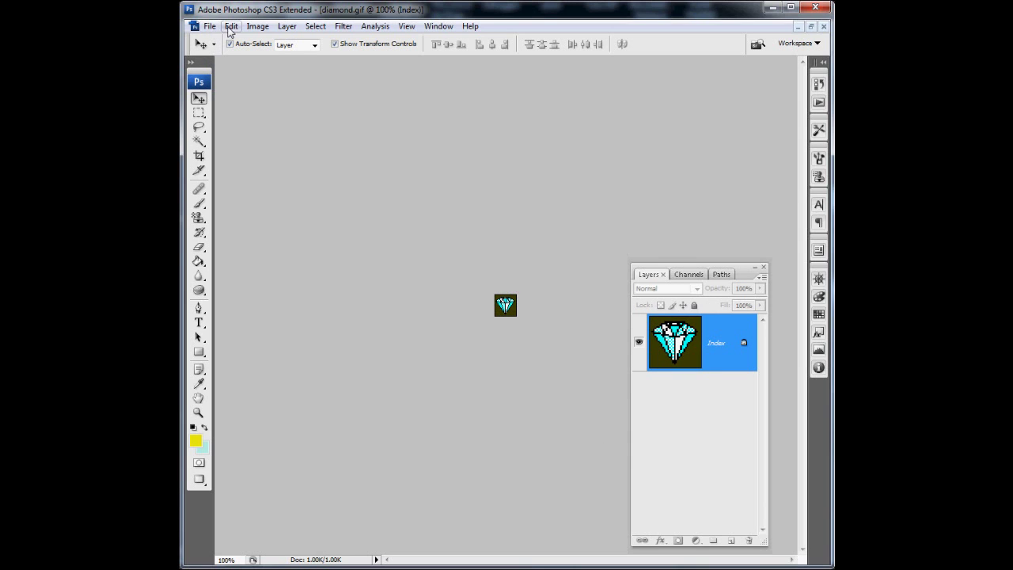
Convert the diamond image to RGB Color mode and turn its locked Index layer into an editable layer
left_click(257, 26)
mouse_move(264, 43)
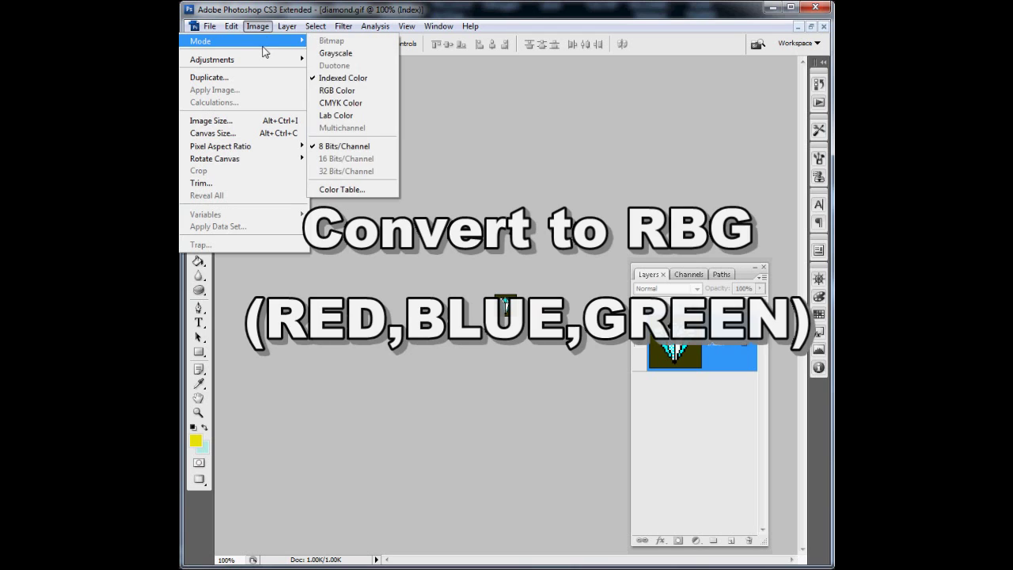
left_click(340, 89)
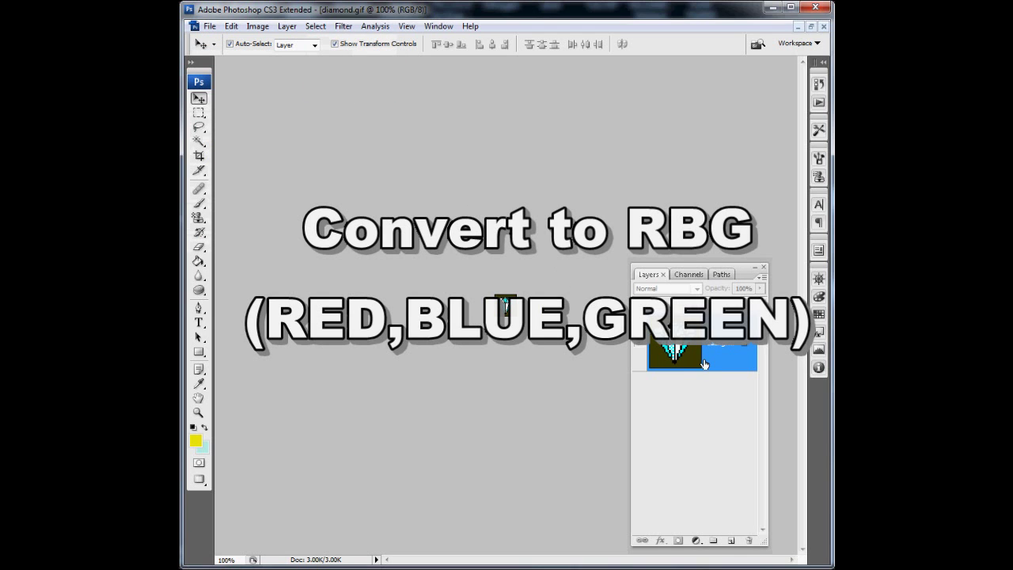
double_click(698, 362)
left_click(659, 152)
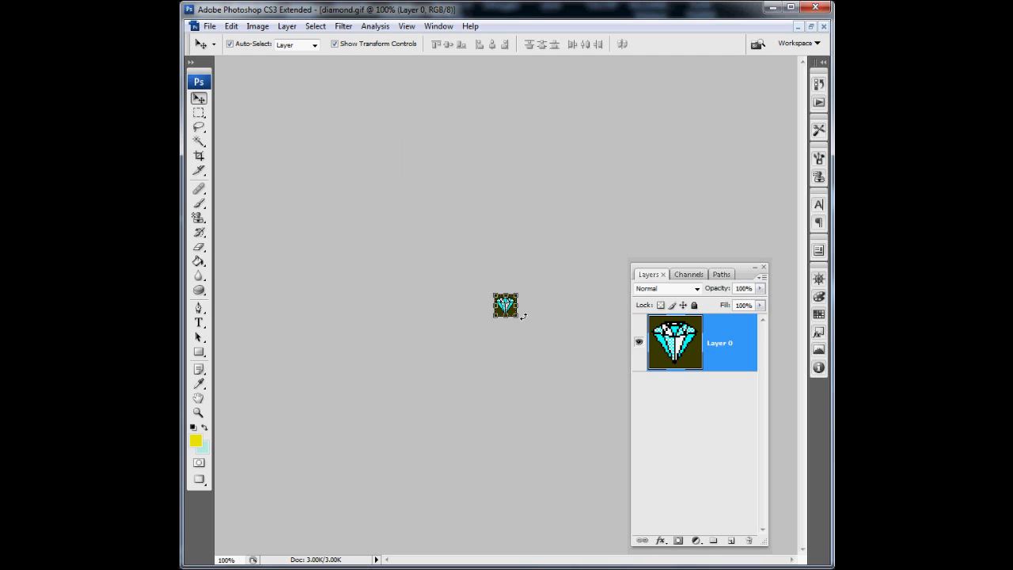
Select the dark olive background around the diamond with the Magic Wand, delete it and clear the selection
key("ctrl+plus")
key("ctrl+plus")
key("ctrl+plus")
key("ctrl+plus")
key("ctrl+plus")
key("ctrl+plus")
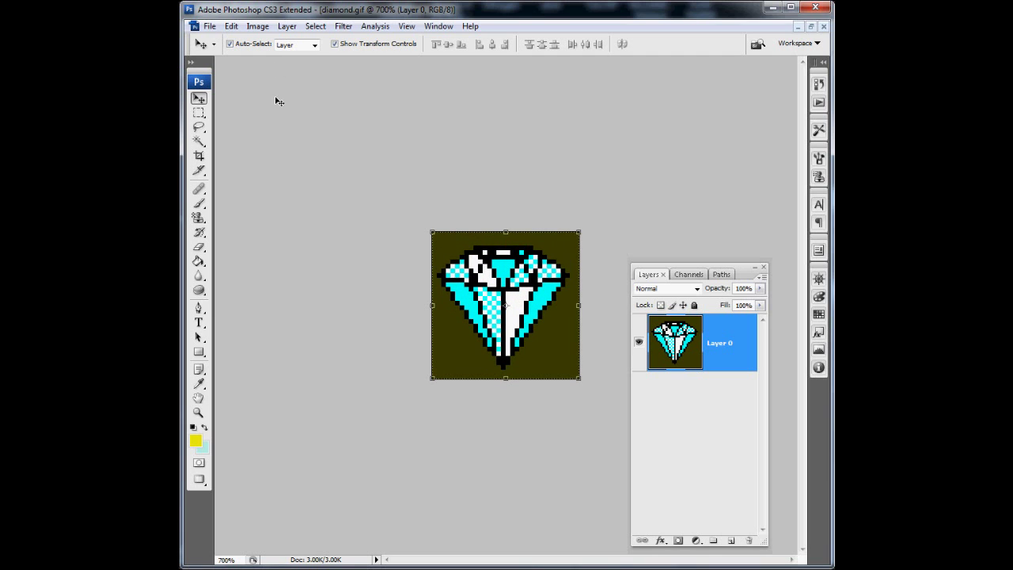
left_click(199, 141)
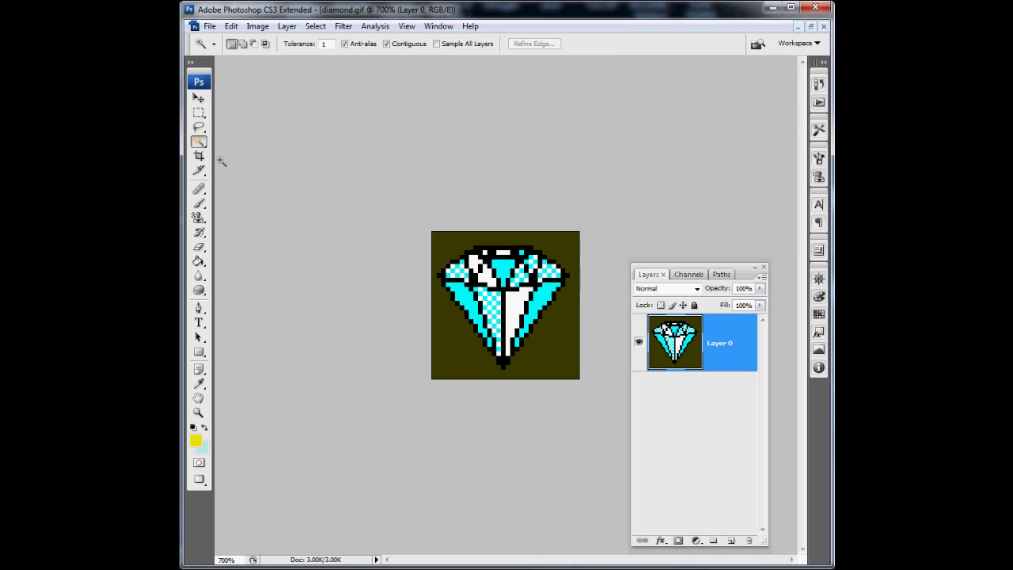
left_click(465, 358)
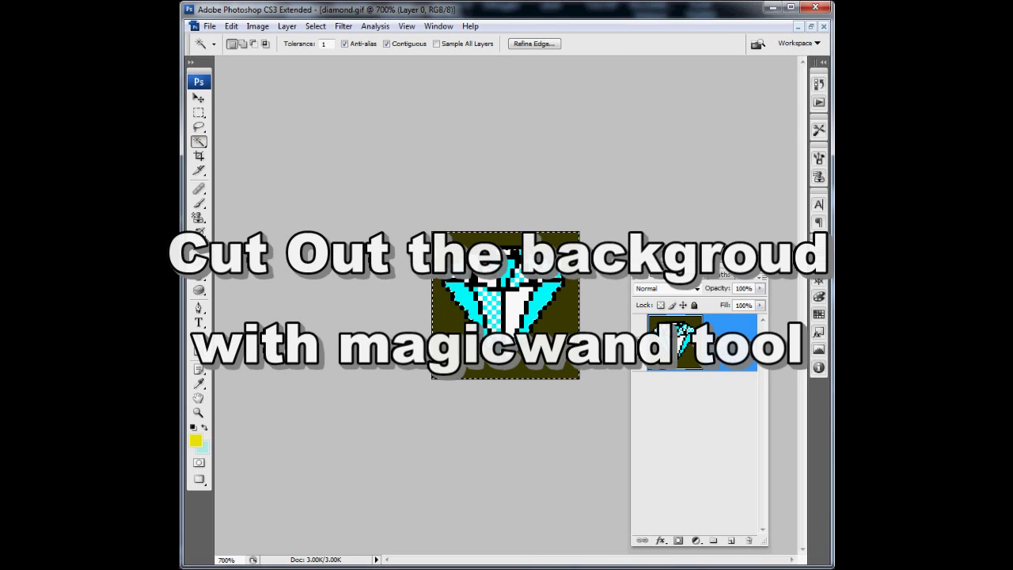
key("Delete")
key("ctrl+d")
left_click(199, 99)
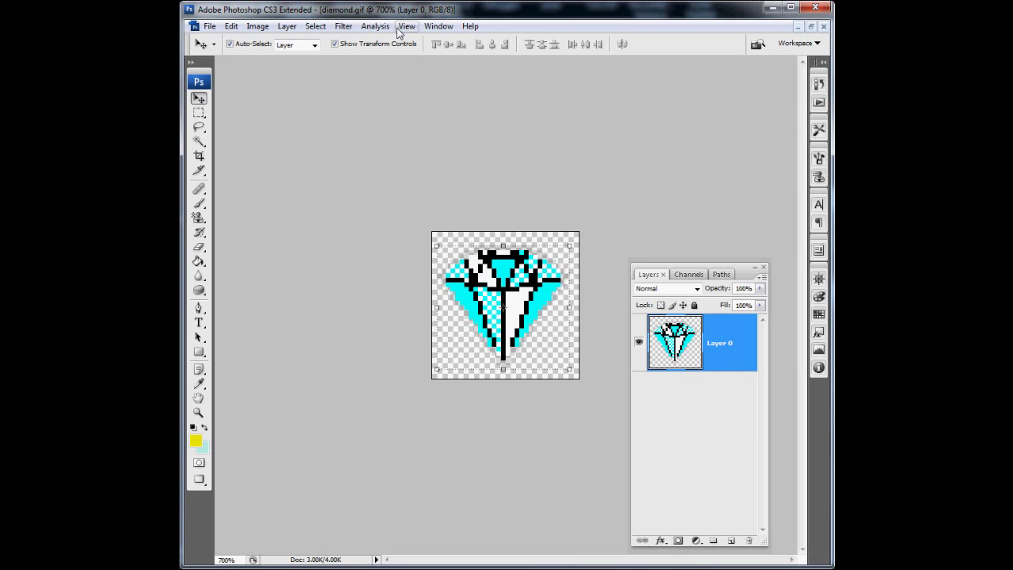
Display the animation frames and duplicate the diamond layer twice to make three layers
left_click(437, 26)
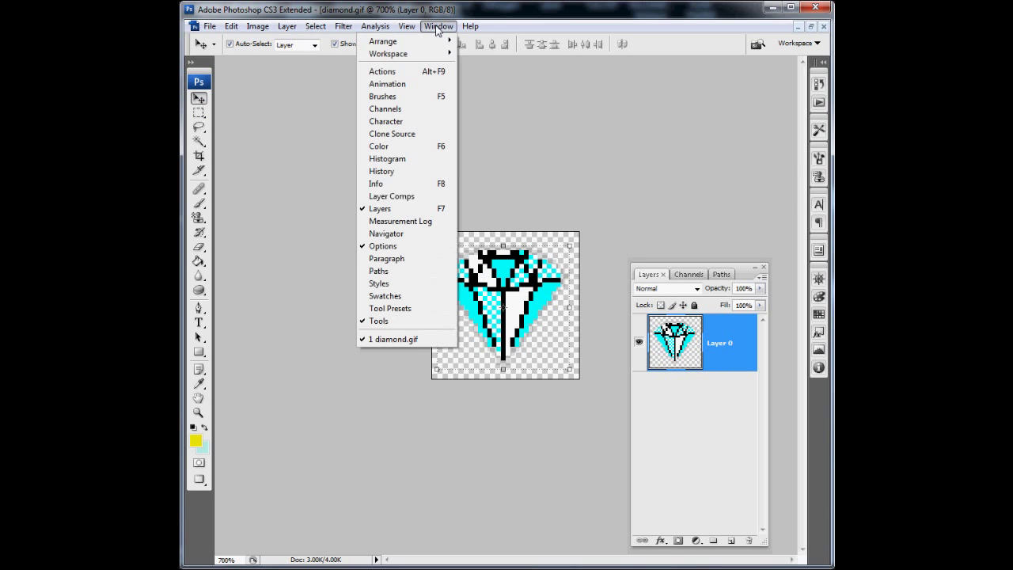
left_click(387, 84)
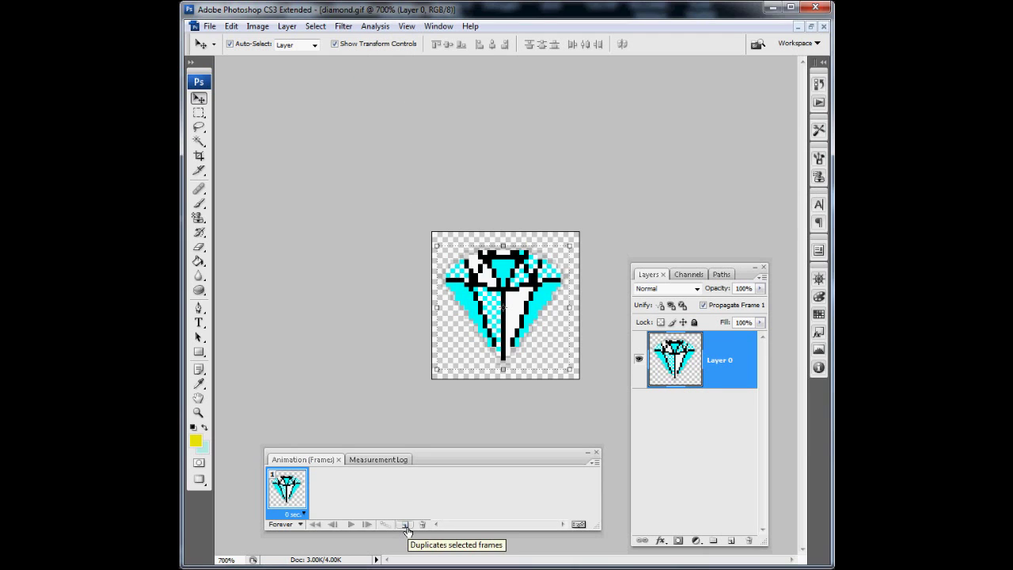
left_click(730, 540)
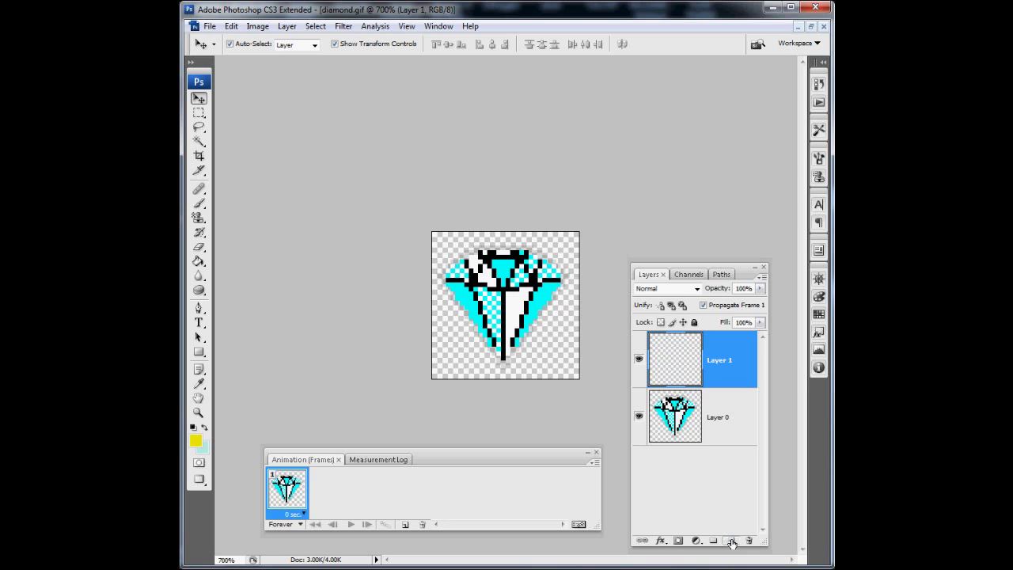
key("ctrl+z")
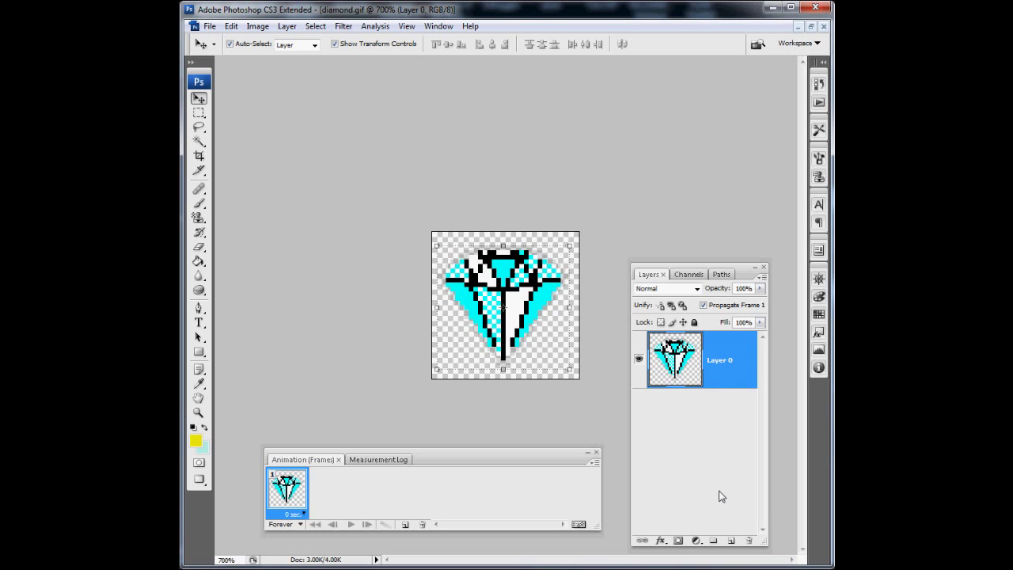
key("ctrl+j")
key("ctrl+j")
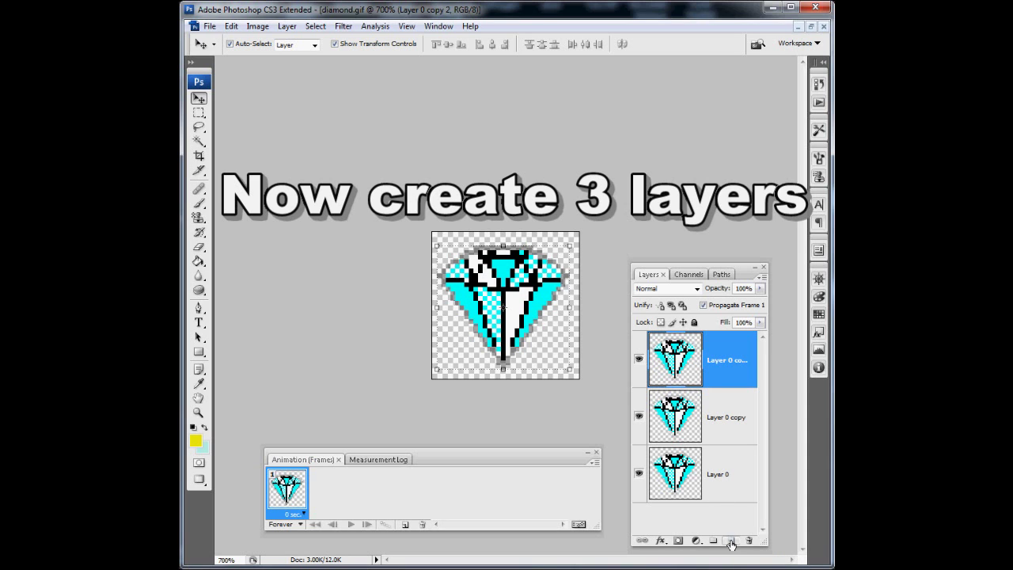
Collapse the animation frames out of the way, then select the middle diamond copy and hide the other two layers
left_click(587, 452)
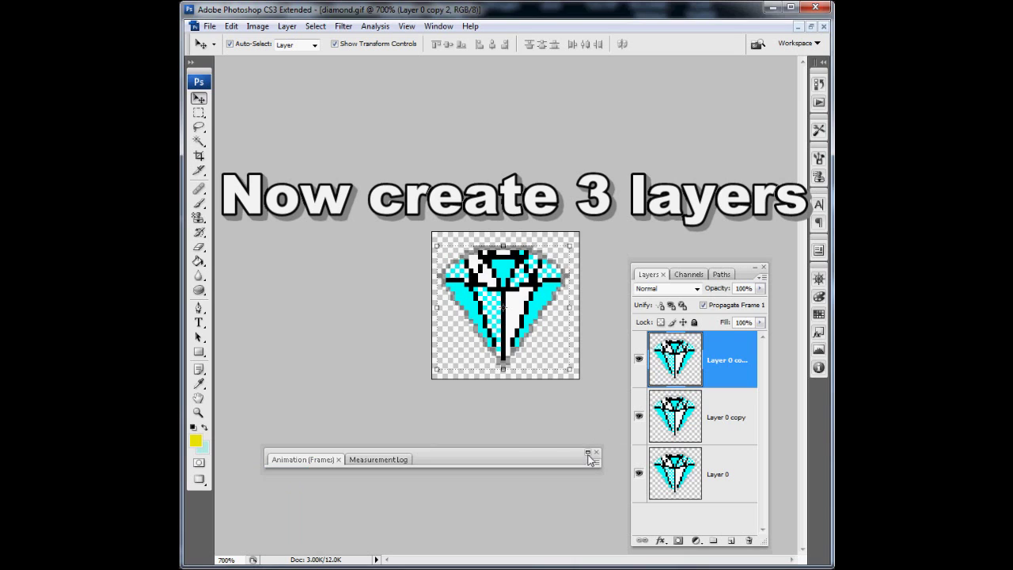
left_click_drag(514, 456, 508, 515)
left_click(446, 432)
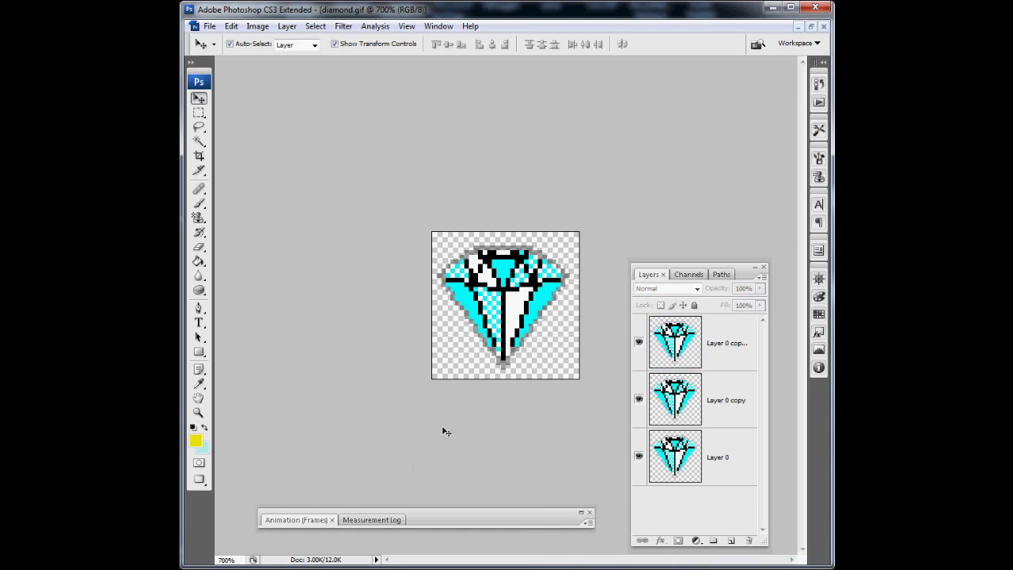
left_click(667, 345)
left_click(693, 406)
left_click(639, 456)
left_click(639, 343)
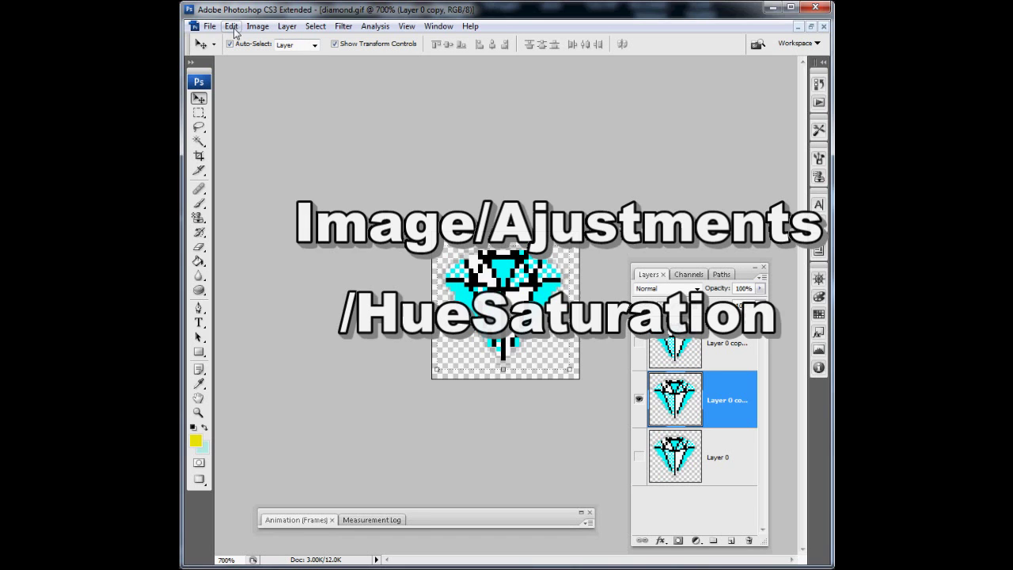
Set the middle diamond copy's Lightness to +38 with a Hue/Saturation adjustment
left_click(257, 26)
mouse_move(269, 60)
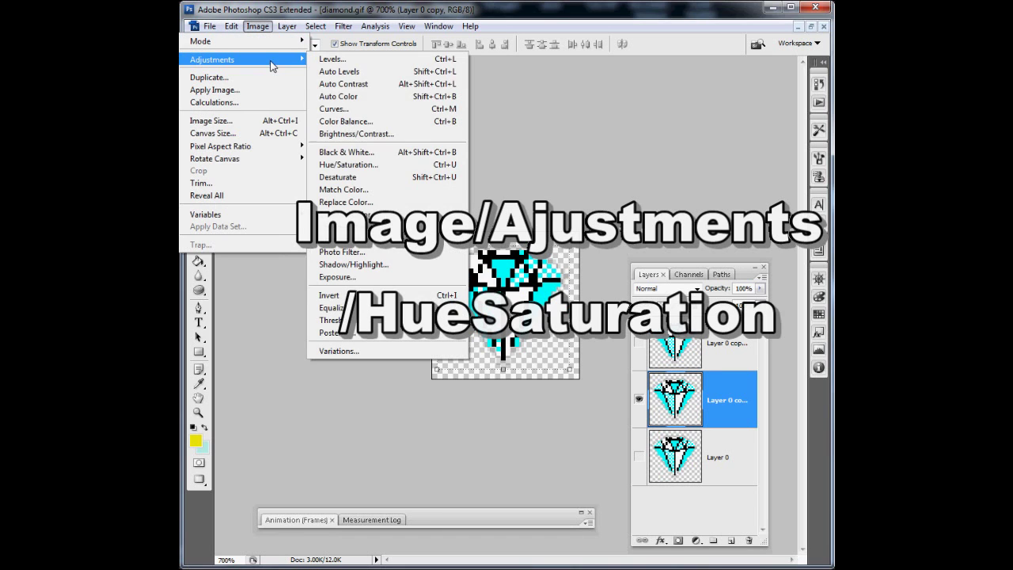
left_click(356, 168)
left_click_drag(623, 202, 654, 199)
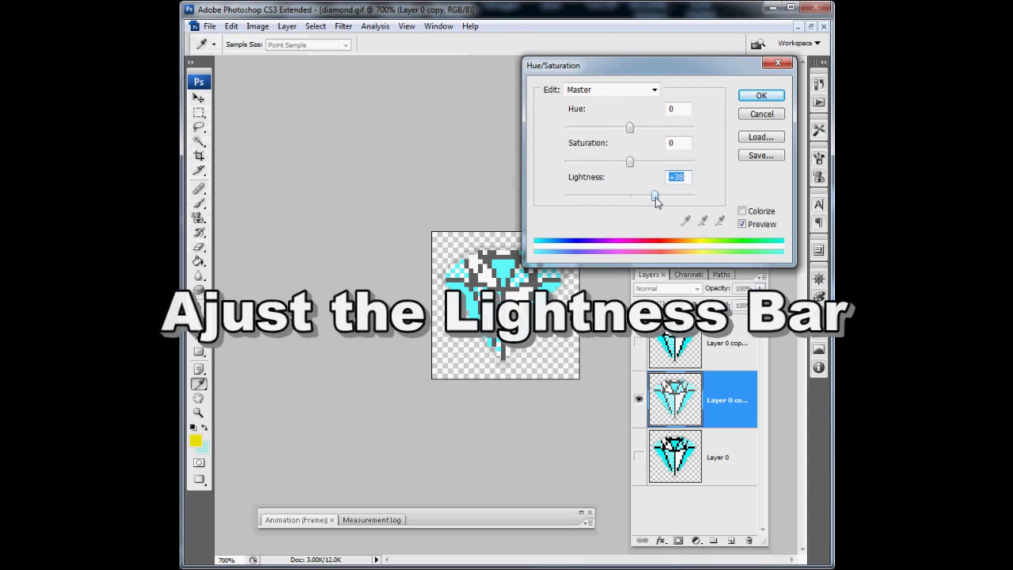
left_click(761, 95)
key("v")
Show only the uppermost diamond copy and lighten it more strongly than the middle one with Hue/Saturation Lightness
left_click(704, 356)
left_click(638, 398)
left_click(639, 341)
left_click(258, 26)
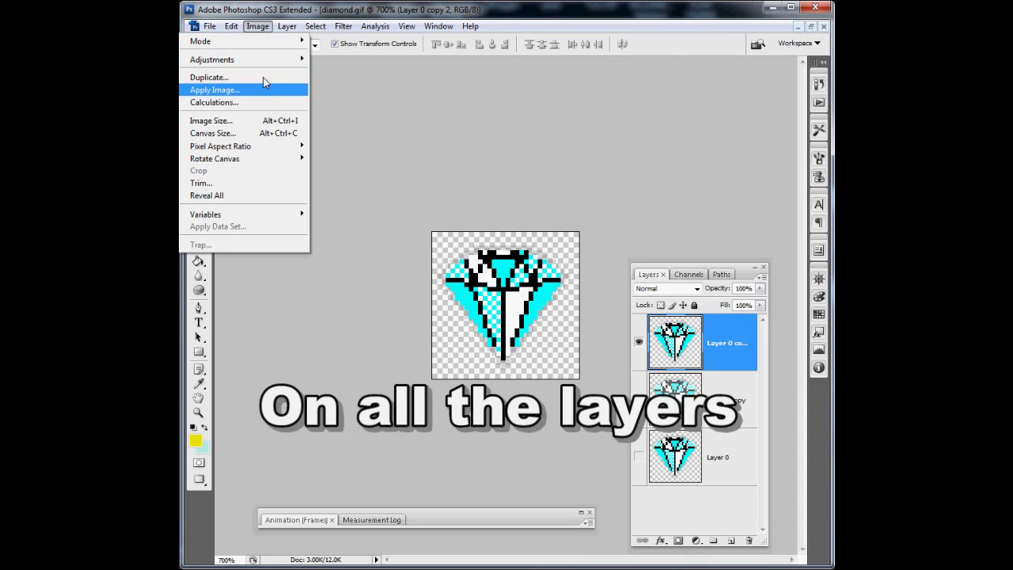
mouse_move(280, 60)
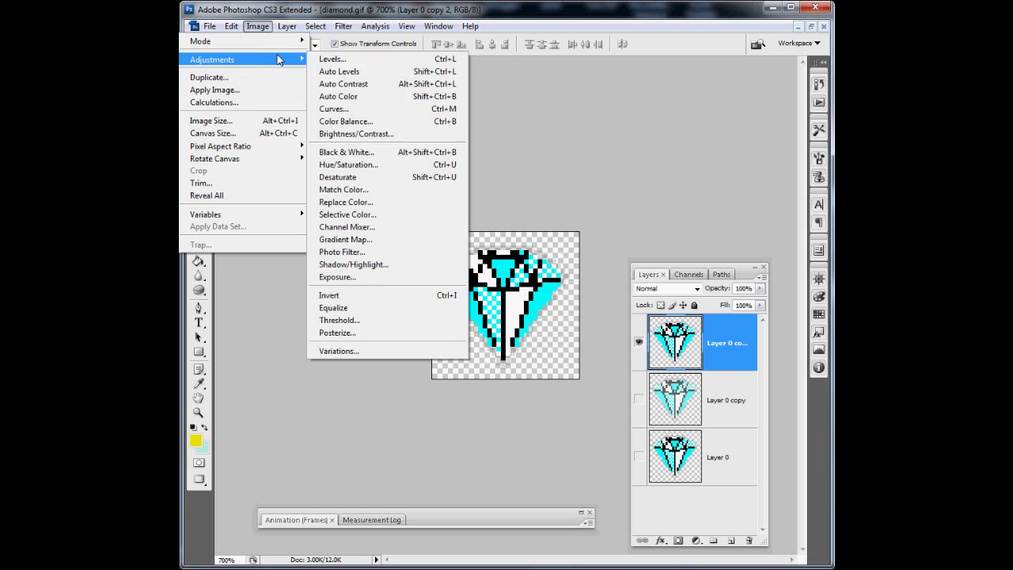
left_click(372, 169)
left_click_drag(646, 203, 677, 197)
left_click(743, 114)
key("v")
Make all three diamond layers visible, reopen the animation frames and duplicate the first frame twice
left_click(691, 396)
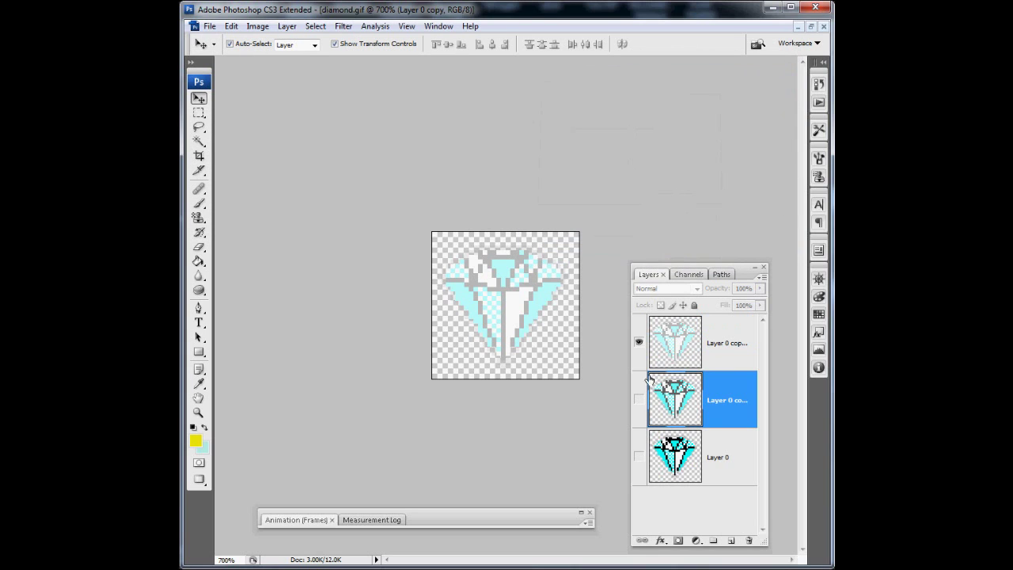
left_click(638, 399)
left_click(639, 457)
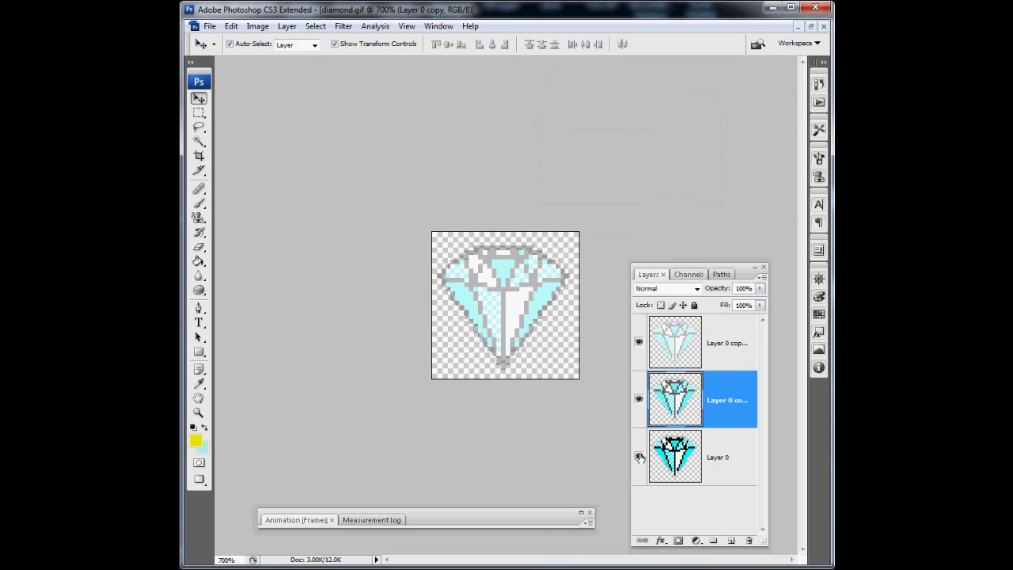
left_click_drag(463, 522, 502, 467)
left_click(584, 442)
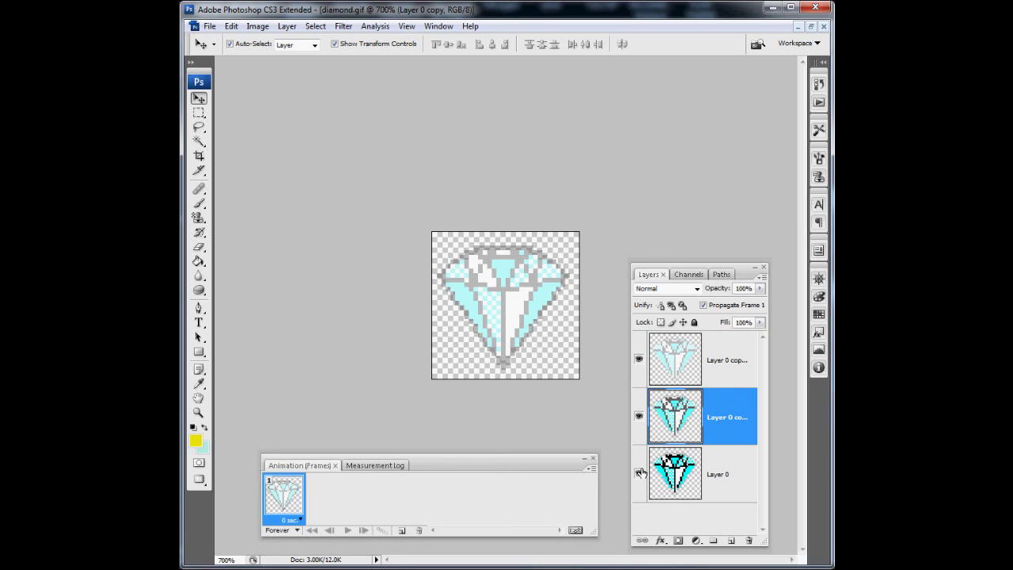
left_click(402, 529)
left_click(402, 529)
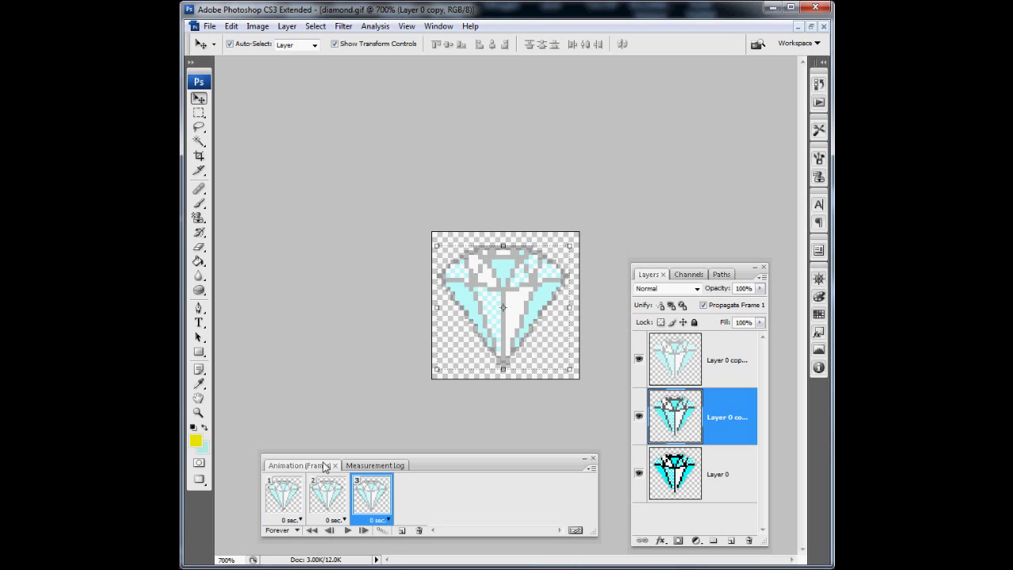
Set animation frame 1 to show only the original diamond on Layer 0
left_click(287, 492)
left_click(640, 418)
left_click(637, 365)
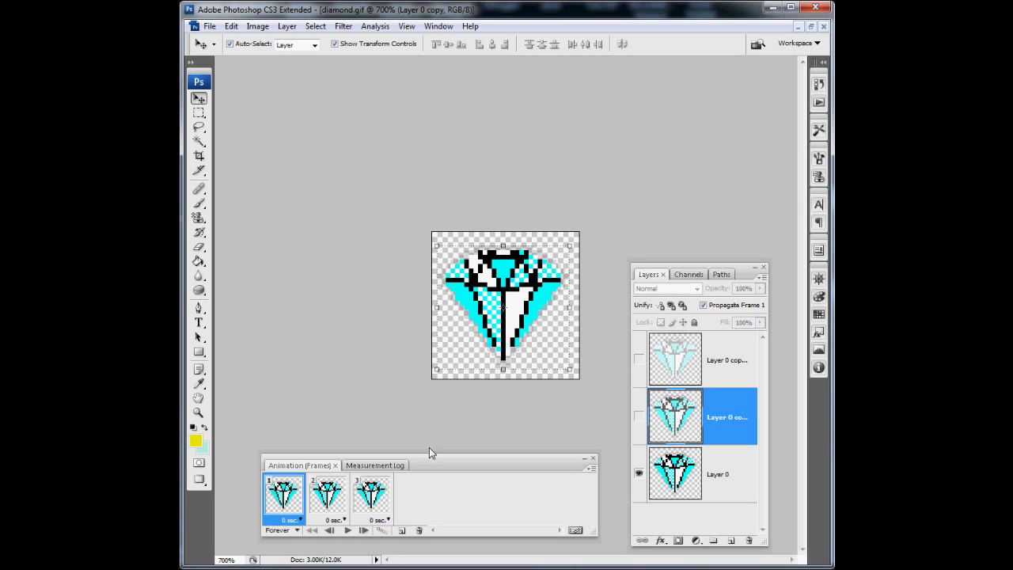
Show only the moderately lightened diamond copy in frame 2 and only the palest copy in frame 3
left_click(329, 497)
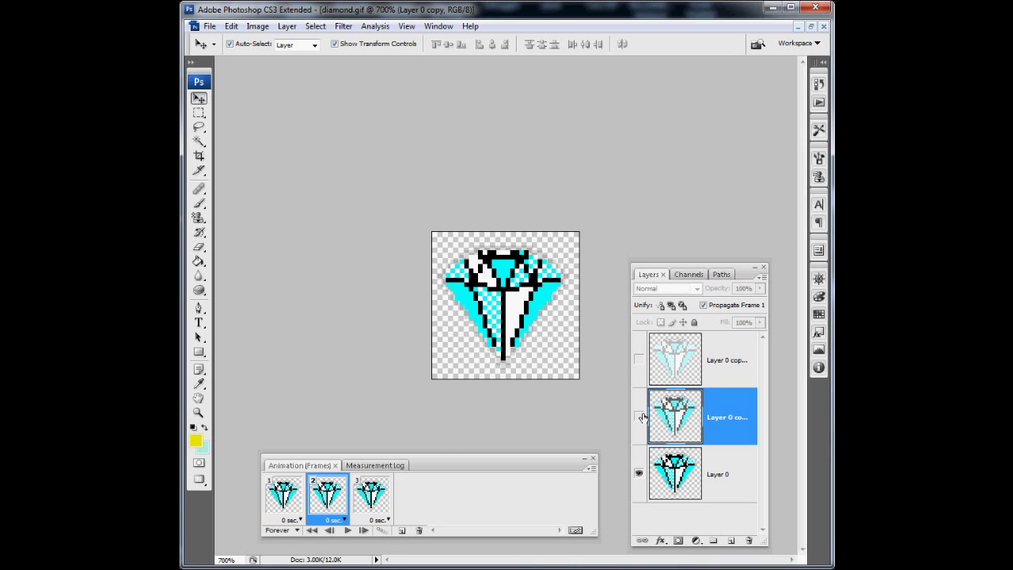
left_click(639, 418)
left_click(638, 473)
left_click(383, 500)
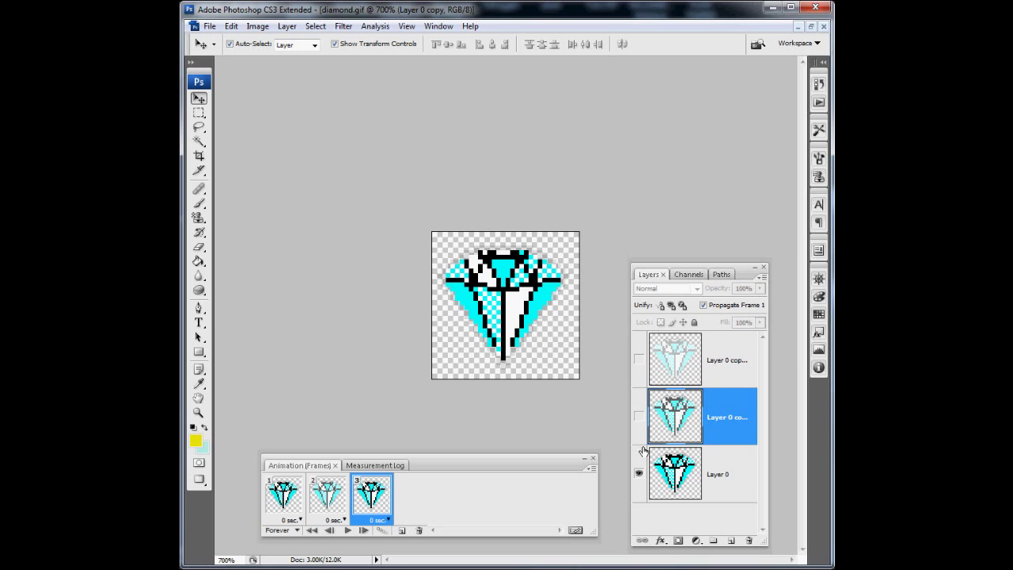
left_click(639, 473)
left_click(639, 360)
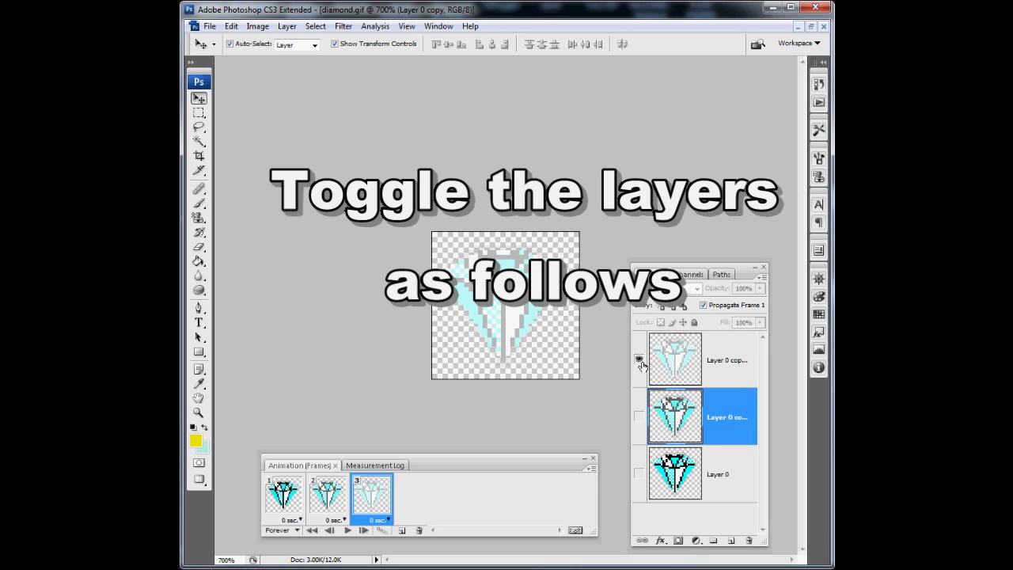
Add a fourth animation frame that shows only the palest diamond copy
left_click(401, 530)
left_click(639, 473)
left_click(638, 360)
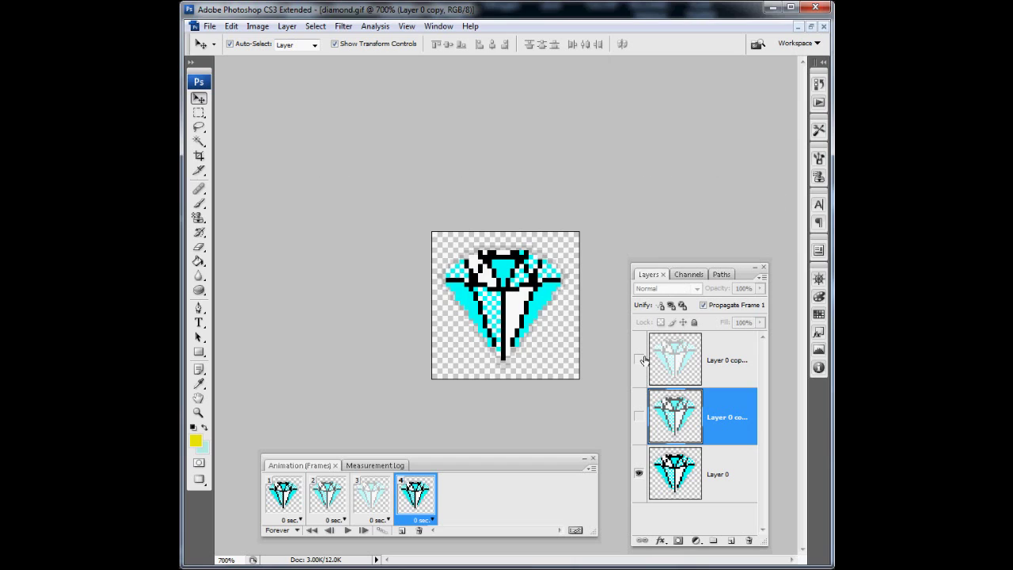
left_click(639, 361)
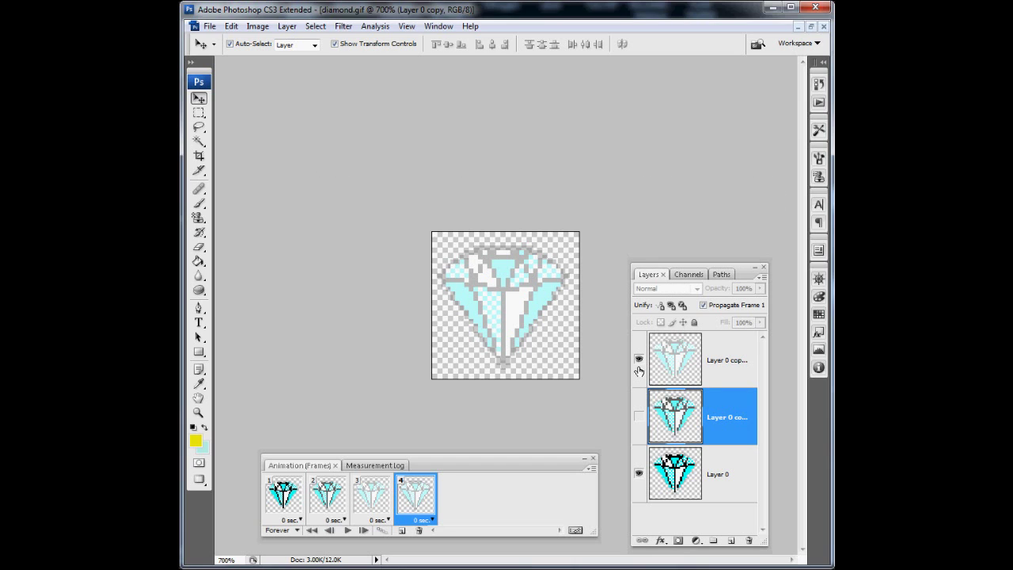
left_click(639, 474)
Add frame 5 showing only the moderately lightened copy and frame 6 showing only the original diamond
left_click(402, 531)
left_click(639, 416)
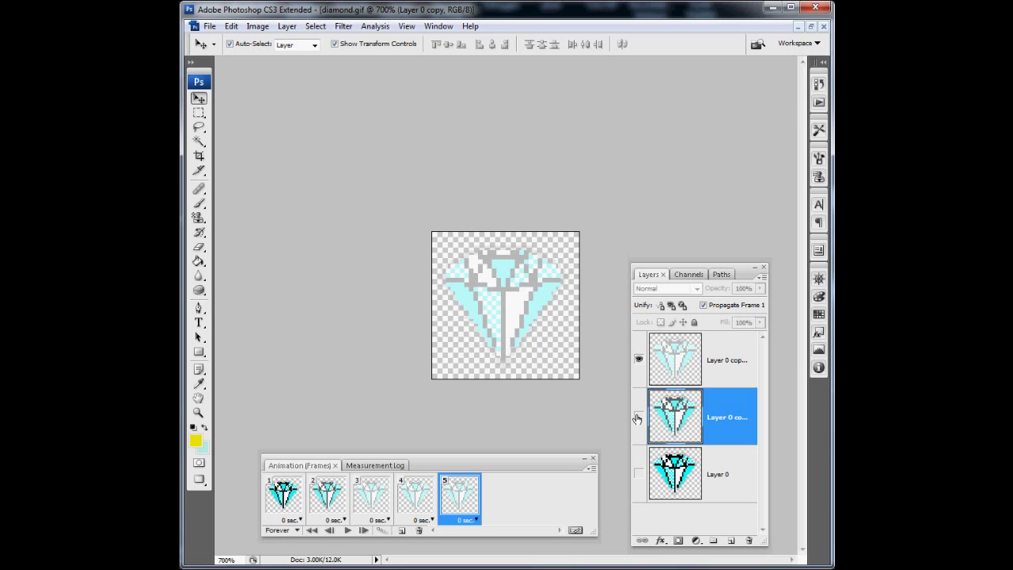
left_click(639, 360)
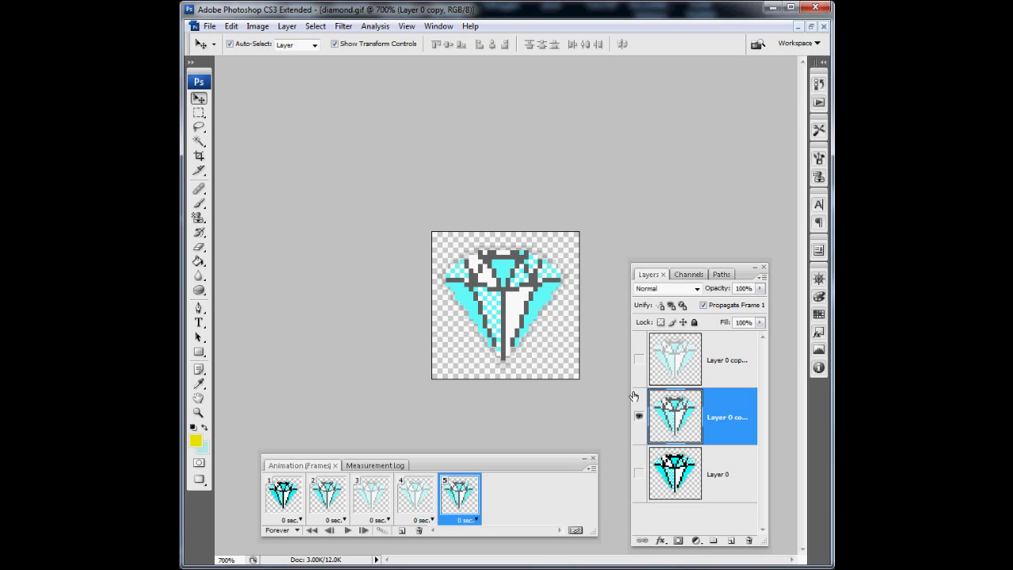
left_click(402, 530)
left_click(638, 416)
left_click(639, 473)
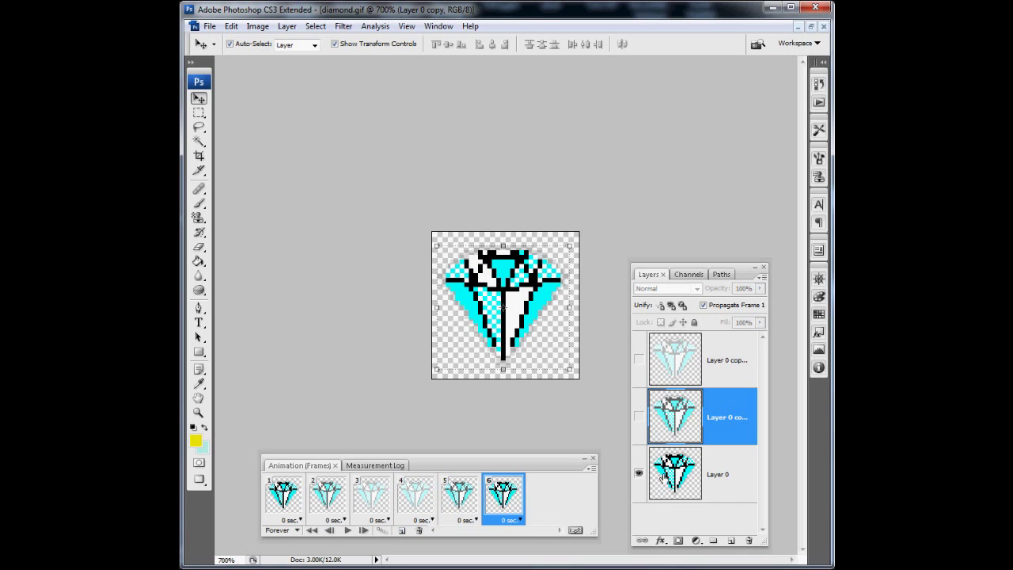
Preview the six-frame diamond animation and stop the playback
left_click_drag(484, 468, 486, 446)
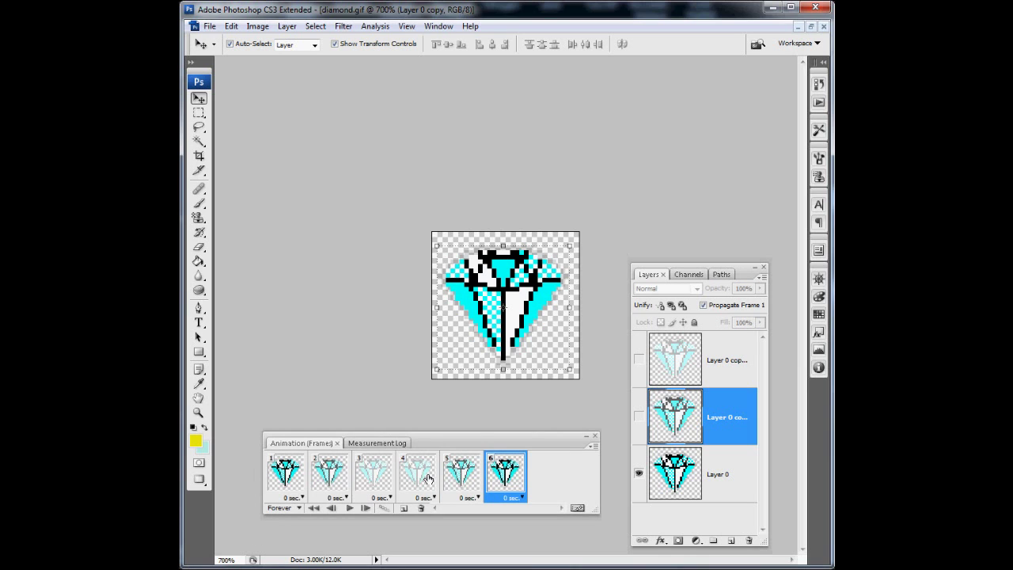
left_click(348, 508)
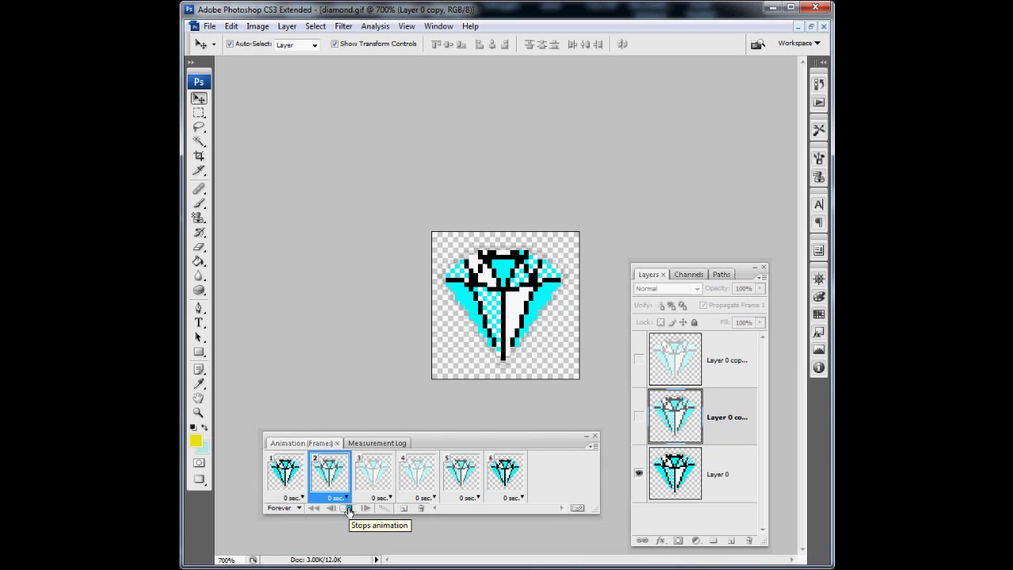
left_click(348, 509)
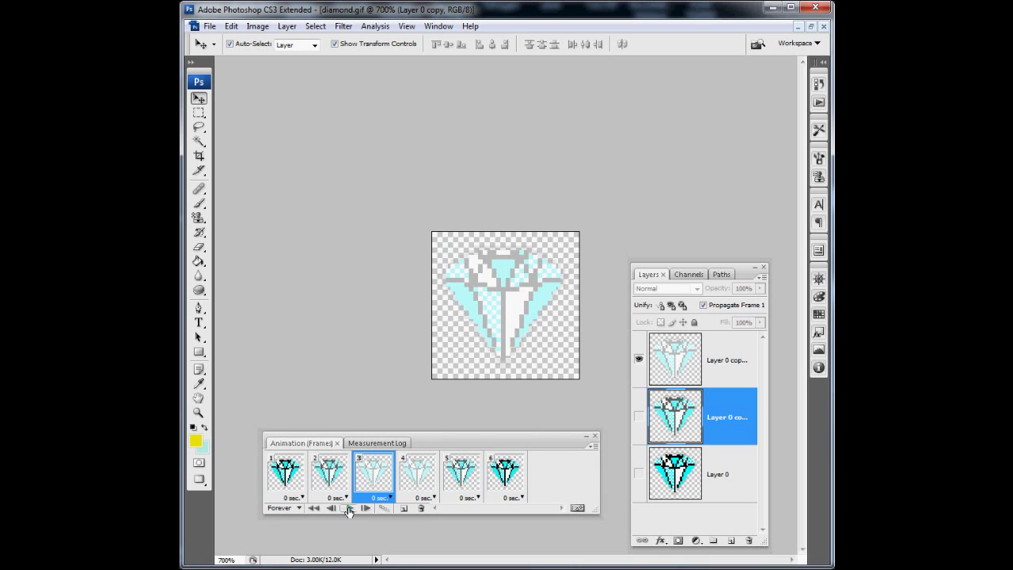
Open the diamond animation in Save for Web & Devices, fit the dialog on screen, and set the export format to GIF
left_click(209, 26)
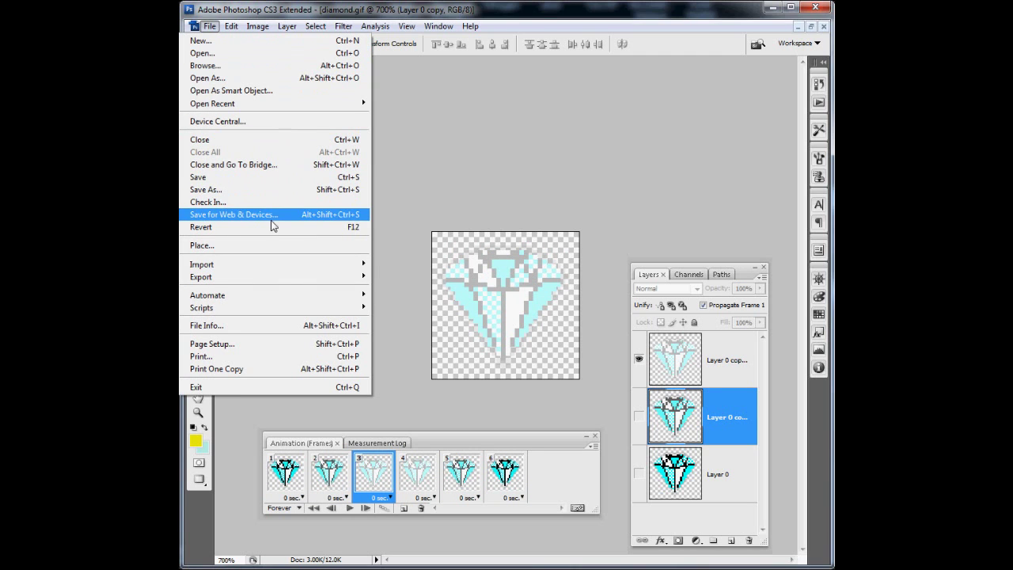
left_click(237, 215)
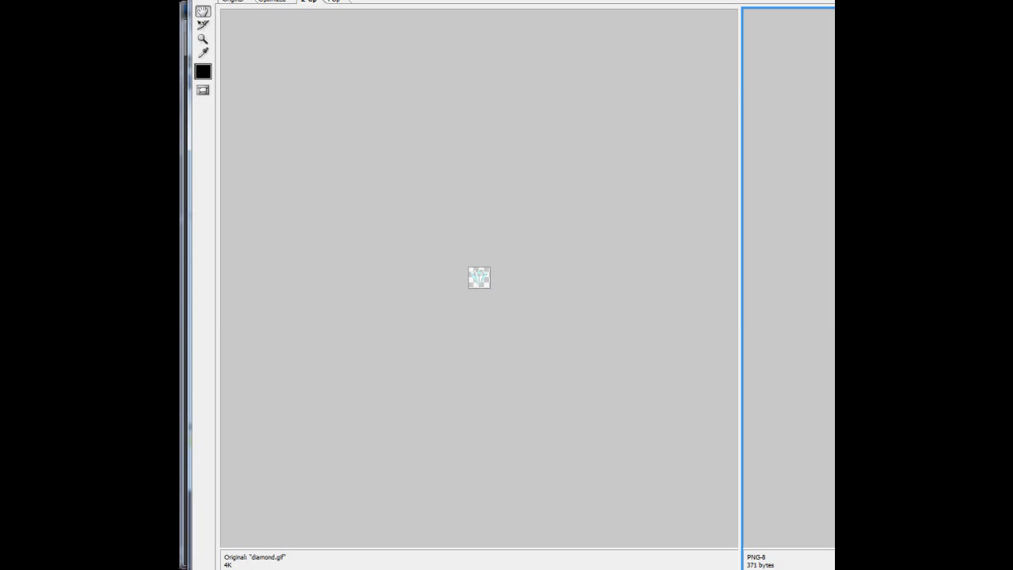
left_click_drag(831, 566, 660, 495)
left_click_drag(567, 39, 611, 77)
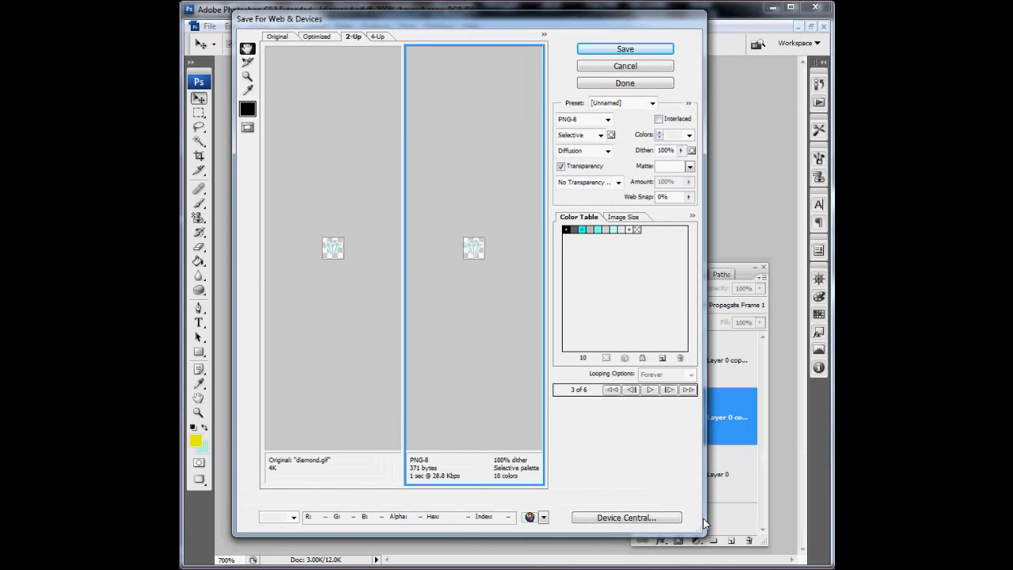
left_click_drag(699, 534, 769, 542)
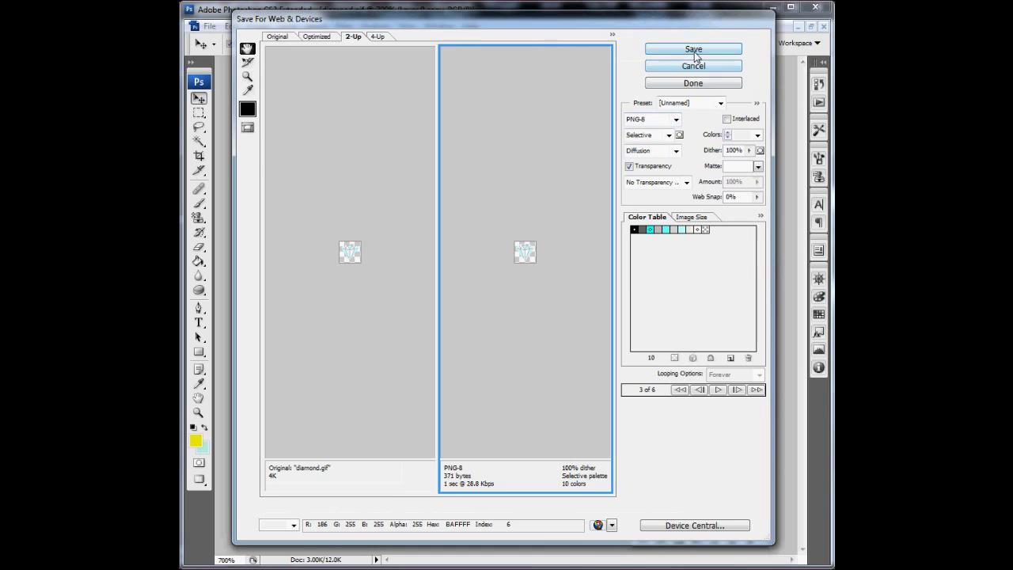
left_click(676, 120)
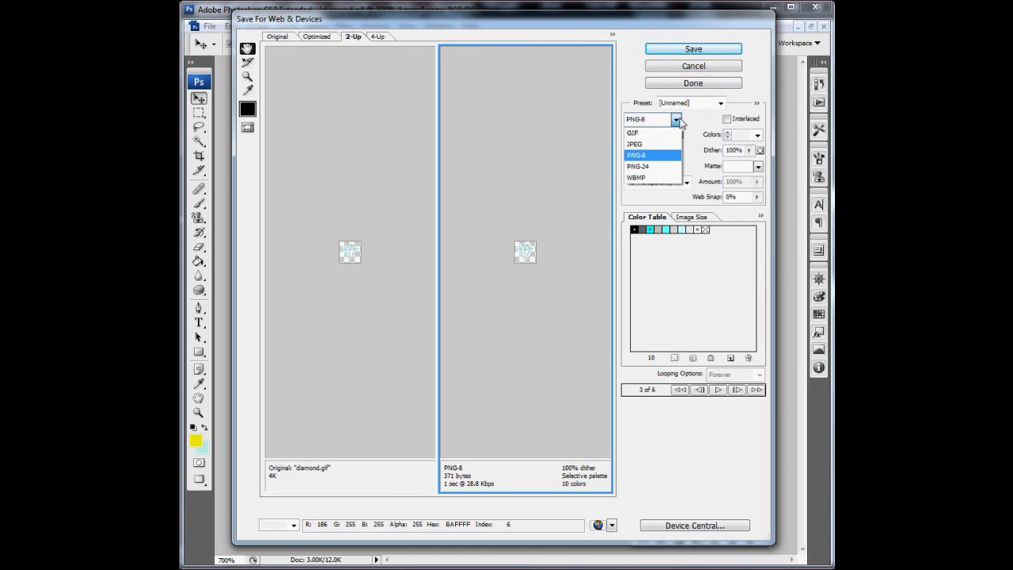
left_click(661, 133)
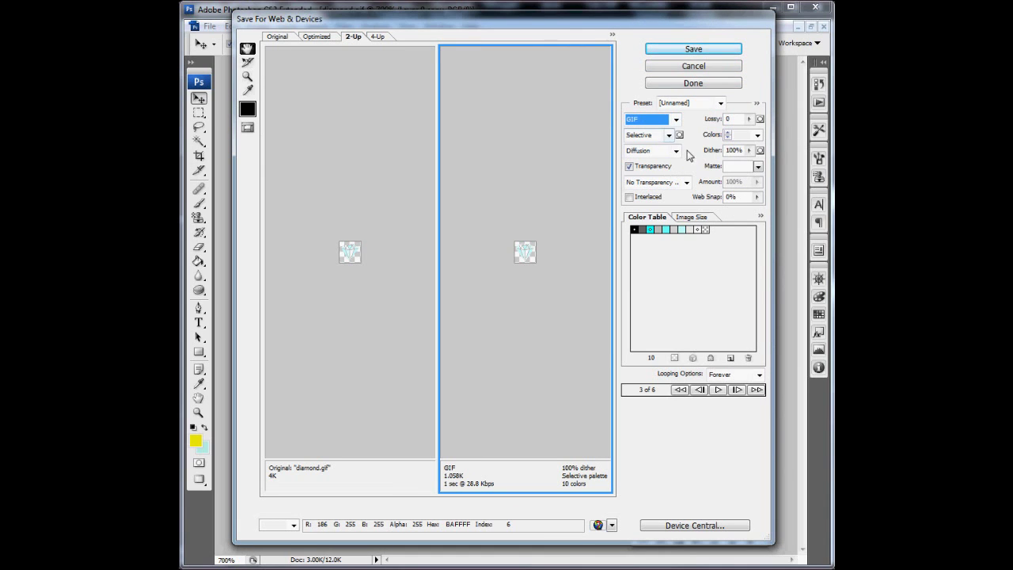
Save the optimized animation as diamond.gif in the Game folder
left_click(694, 51)
left_click_drag(777, 169, 528, 88)
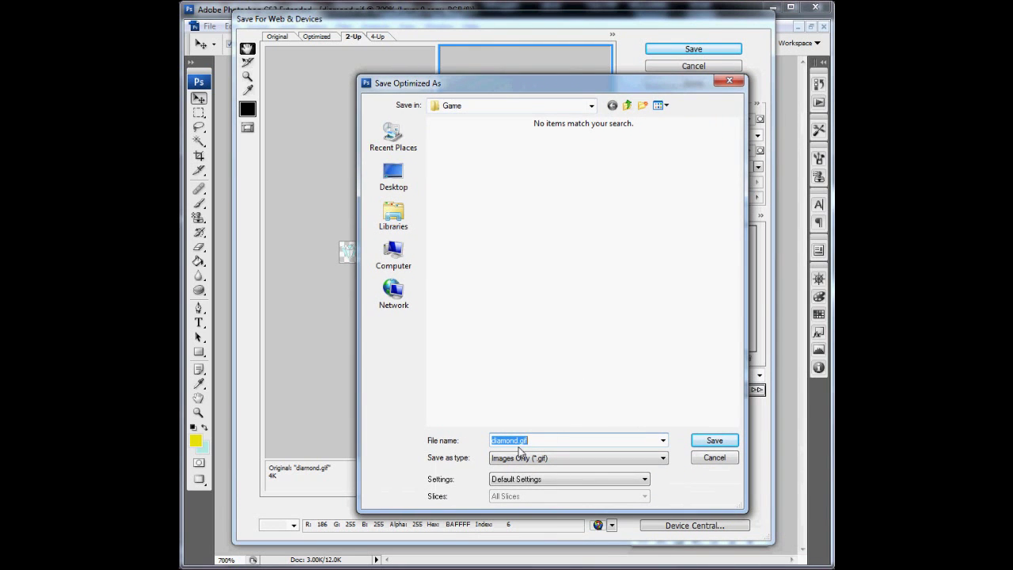
left_click(714, 440)
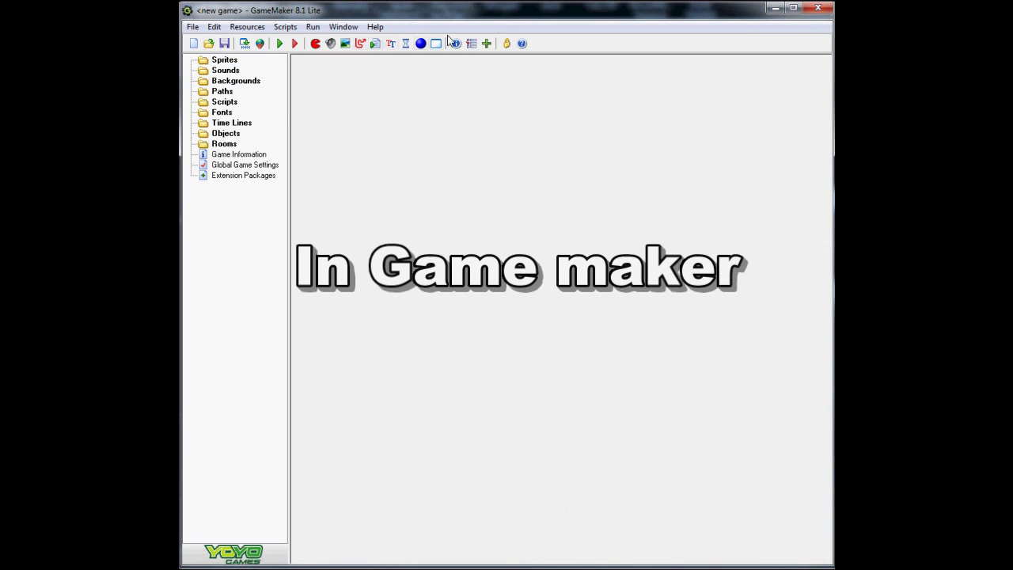
Switch to GameMaker, create a new room, and maximize its properties window
left_click(436, 43)
left_click_drag(466, 89, 456, 85)
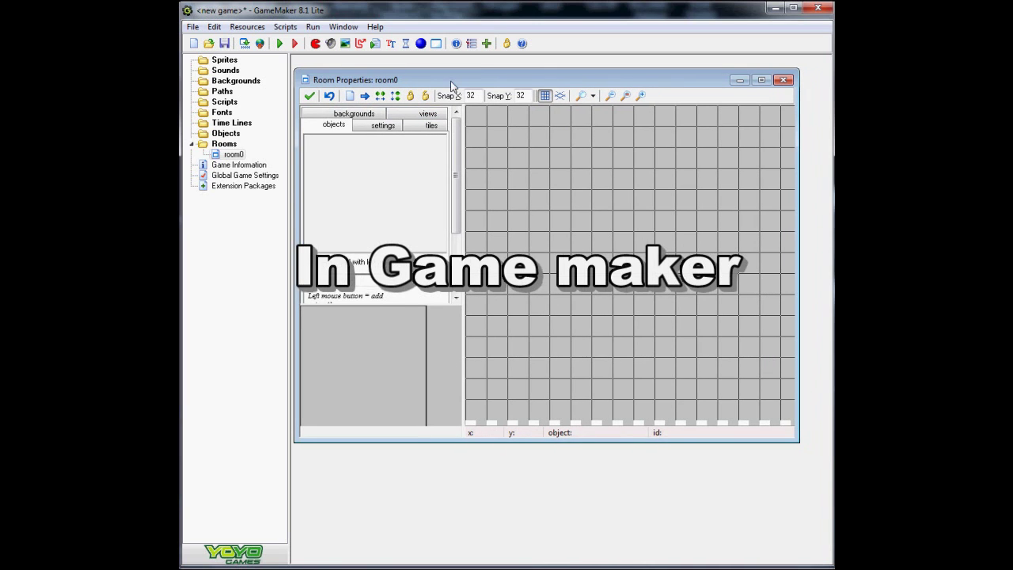
left_click(764, 79)
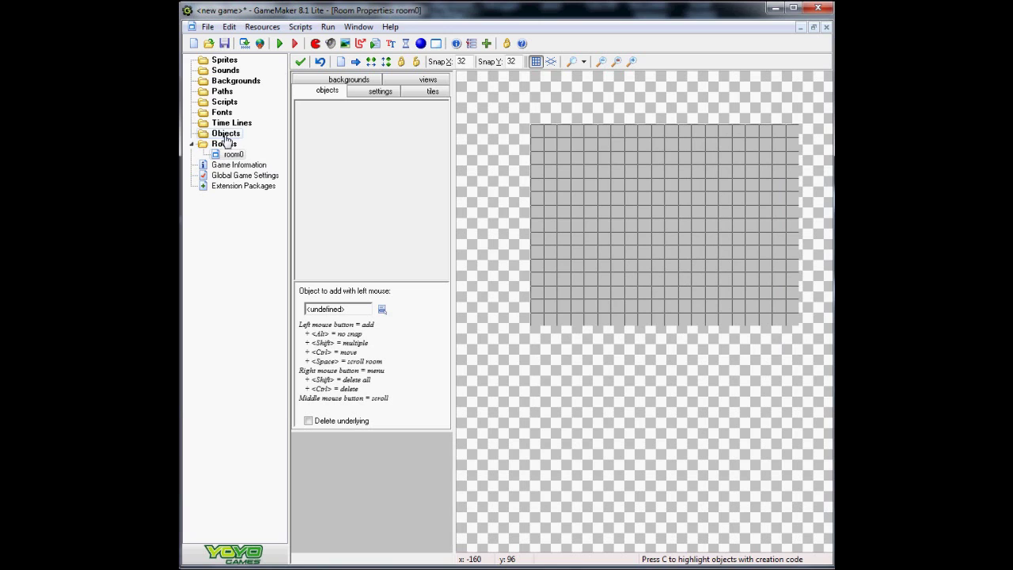
left_click(315, 44)
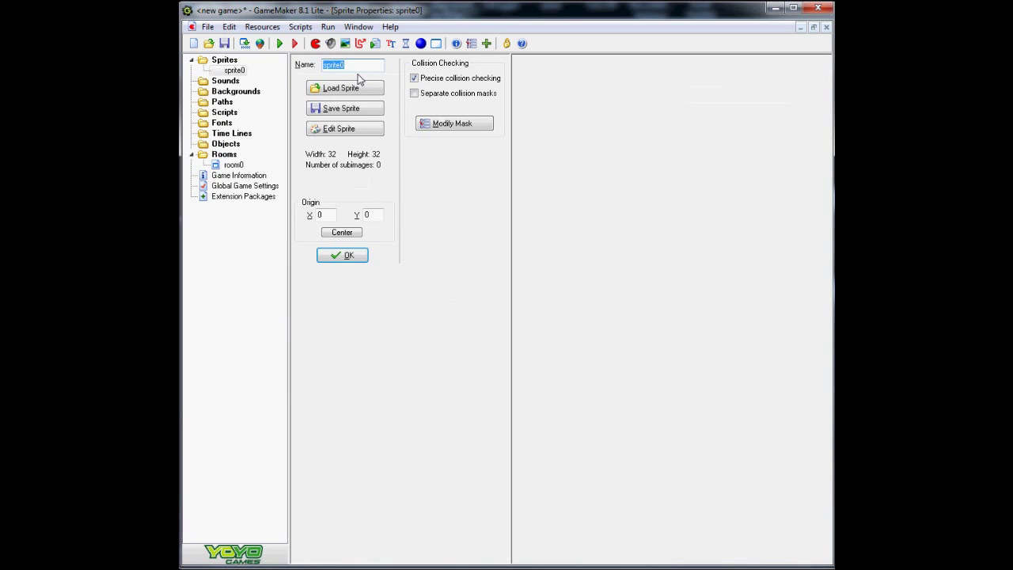
type("wall")
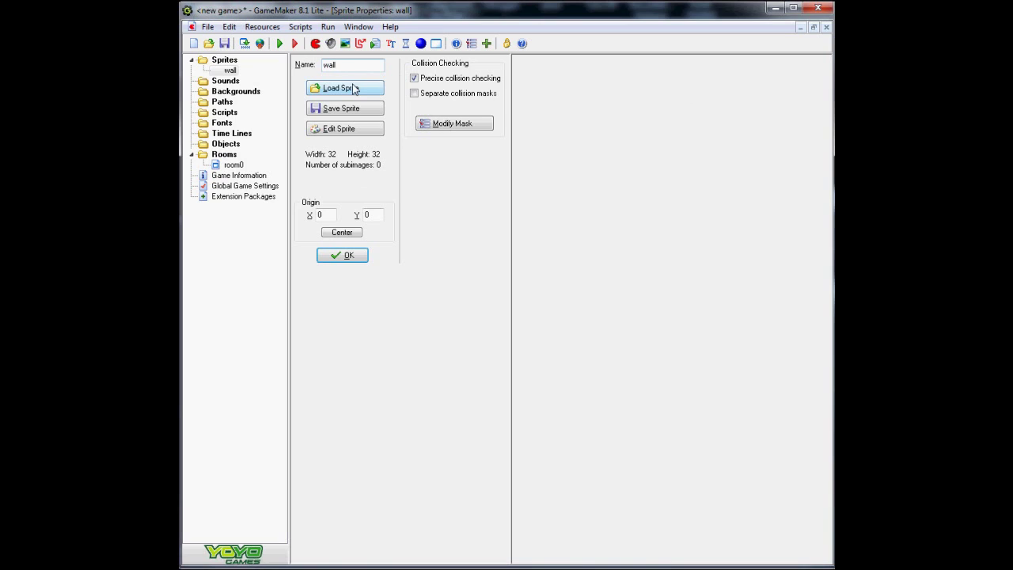
left_click_drag(353, 64, 253, 68)
key("BackSpace")
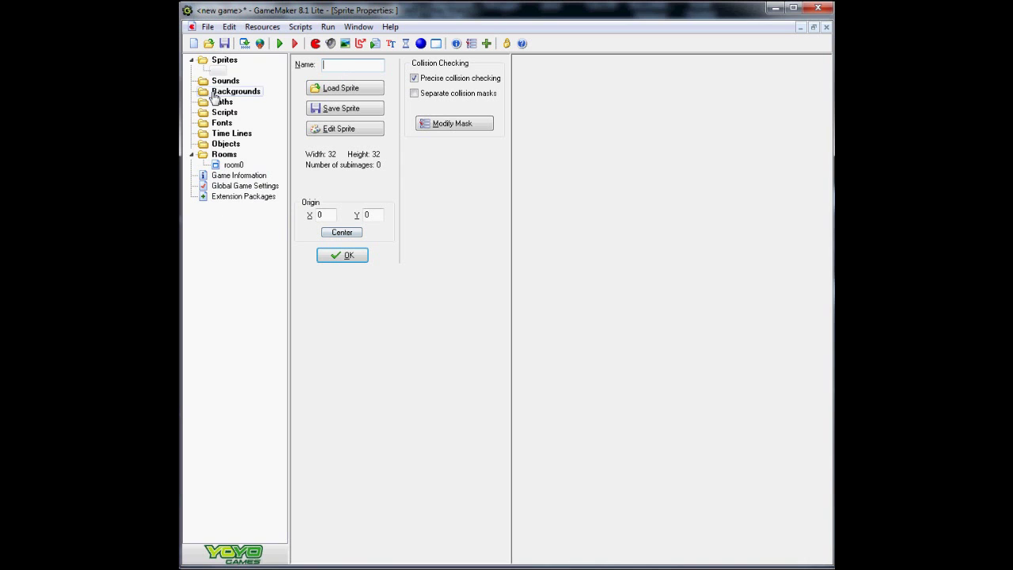
left_click(339, 254)
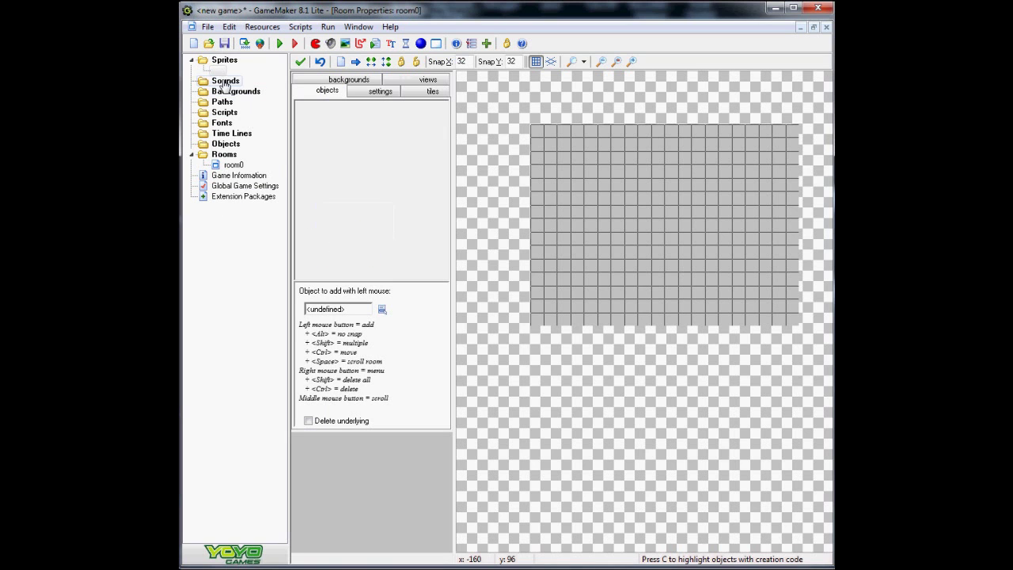
key("Delete")
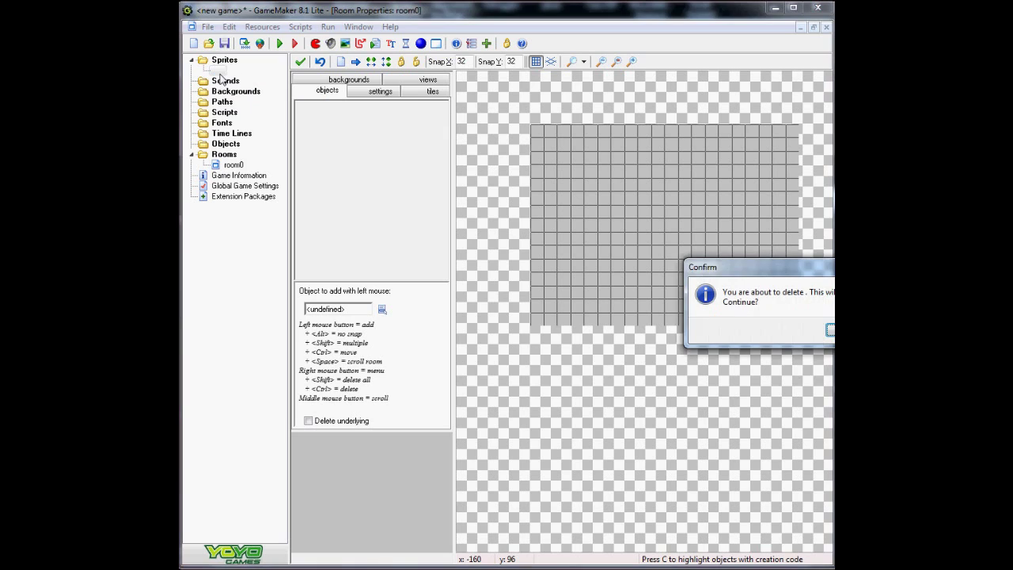
left_click(727, 323)
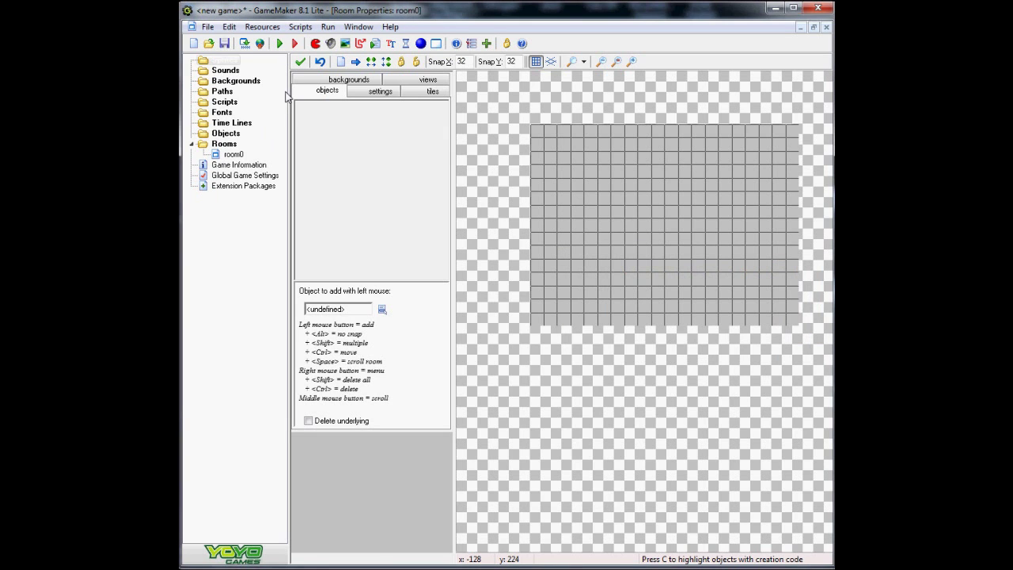
left_click(224, 63)
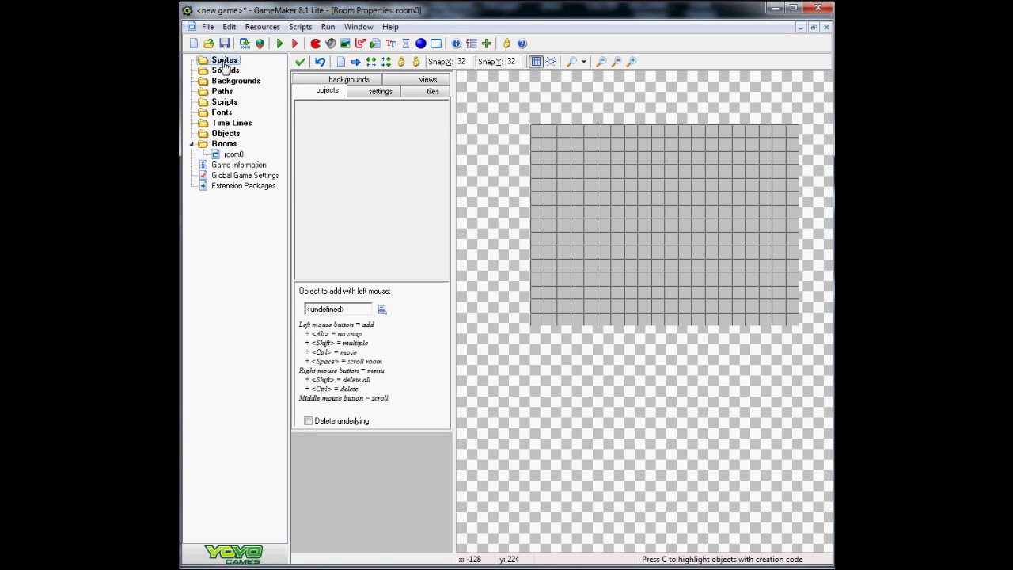
Create a sprite from Wall01.png and name it wall
left_click(317, 45)
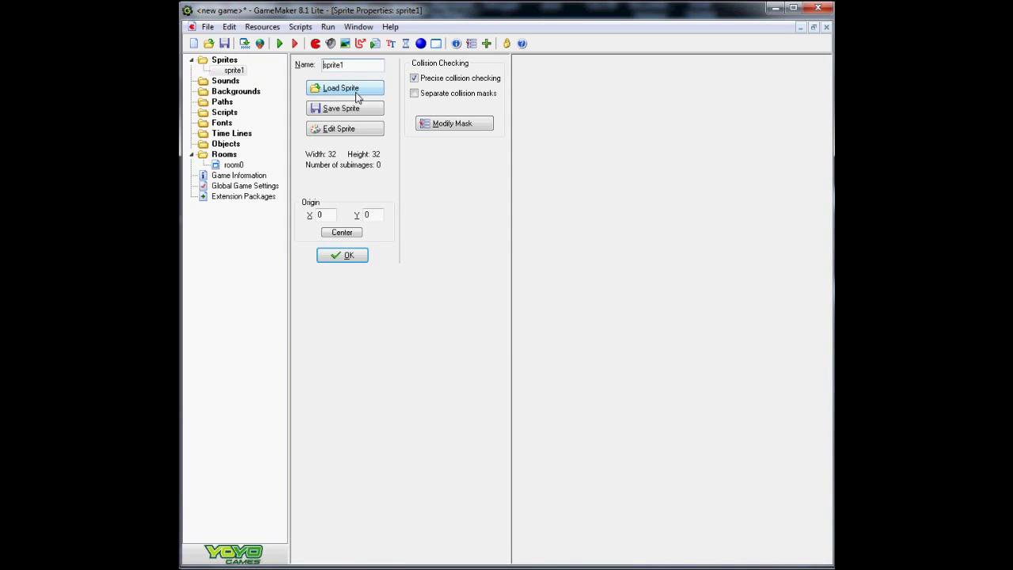
left_click(345, 88)
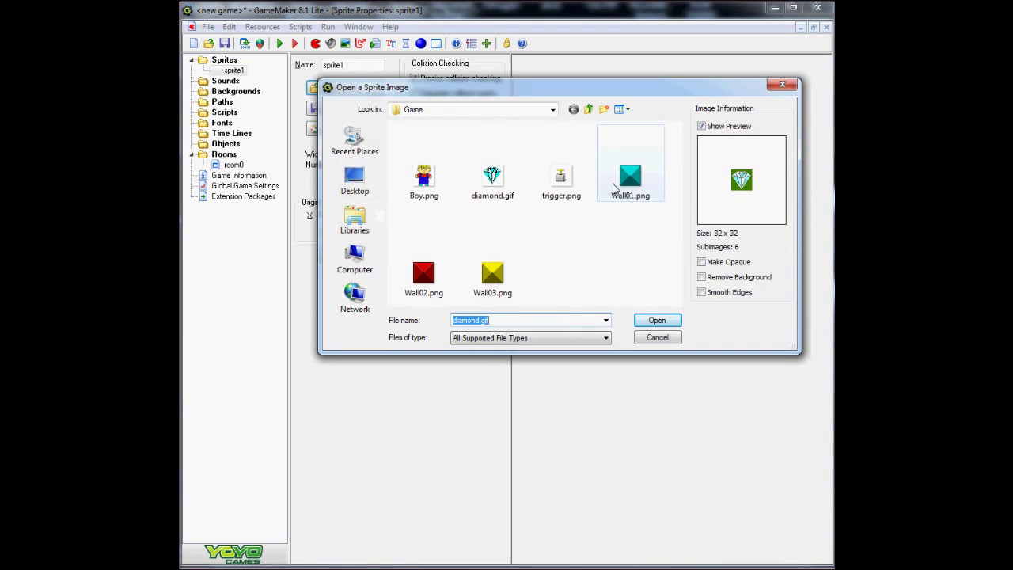
double_click(614, 187)
double_click(364, 69)
type("wall")
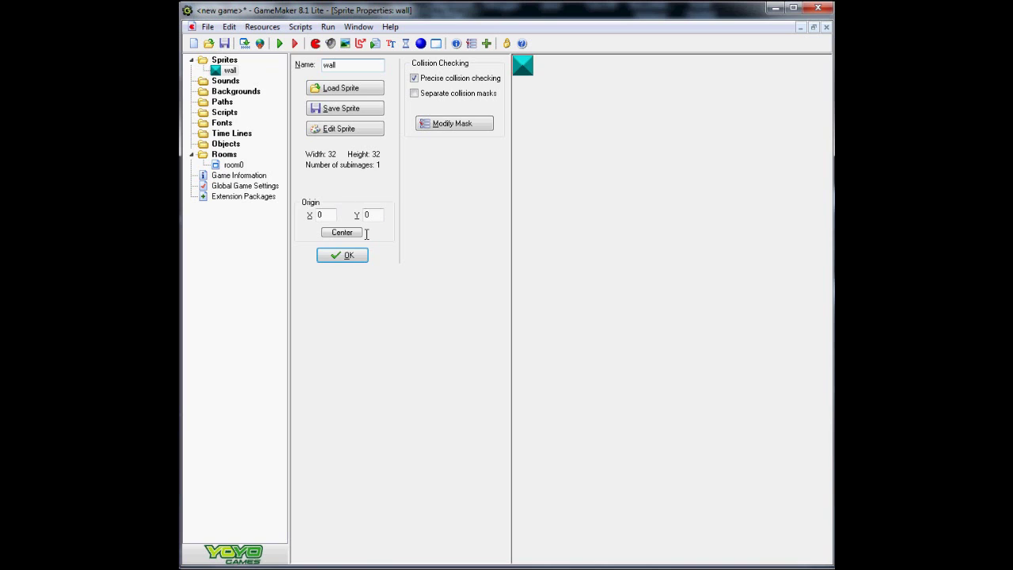
left_click(346, 256)
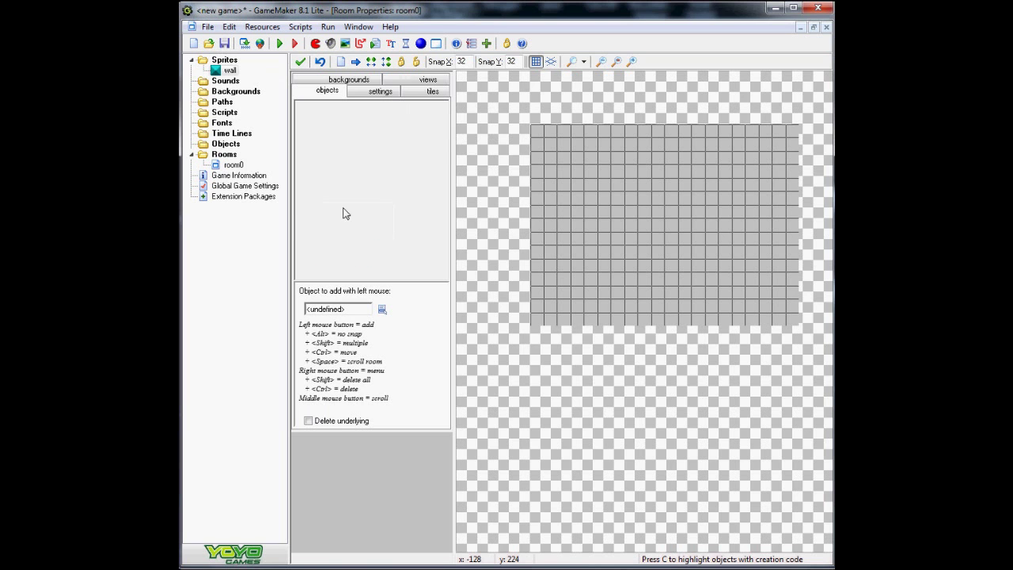
Create a sprite named boy and load Boy.png into it
left_click(315, 44)
double_click(357, 66)
type("boy")
left_click(337, 88)
double_click(424, 190)
left_click(354, 256)
Create a sprite named switch and load trigger.png as its image
left_click(315, 43)
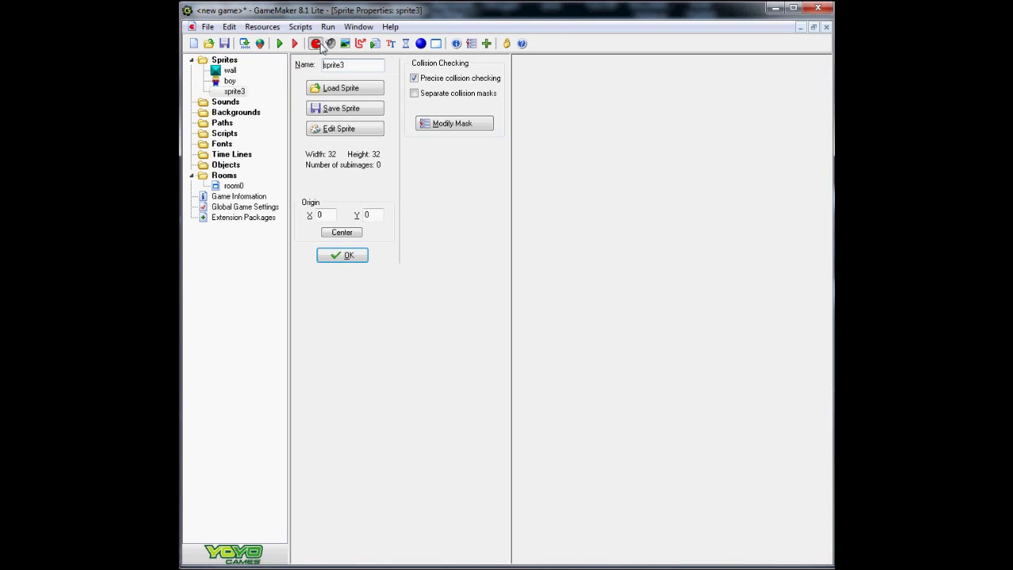
type("switch")
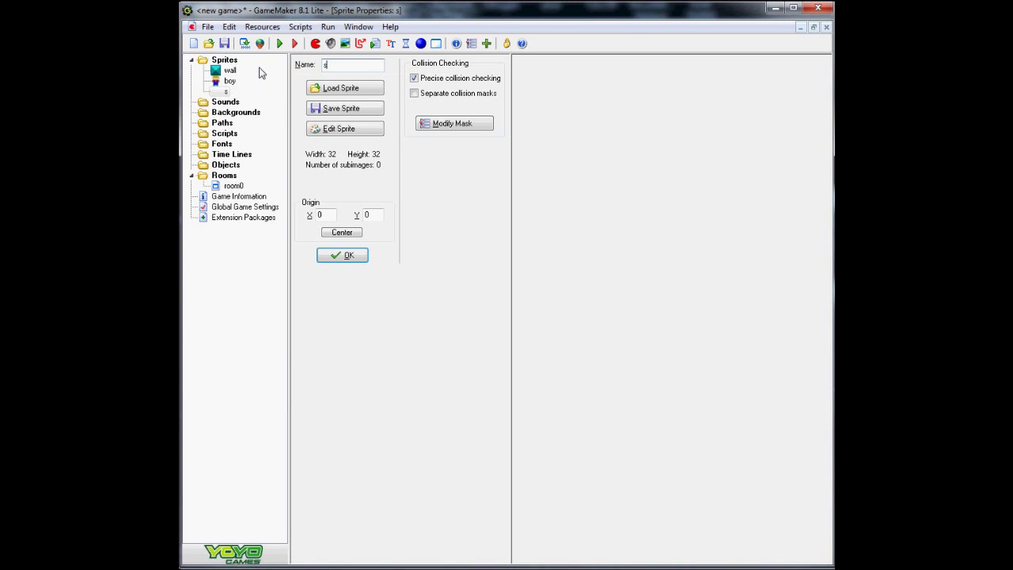
left_click(339, 87)
left_click(563, 182)
double_click(567, 190)
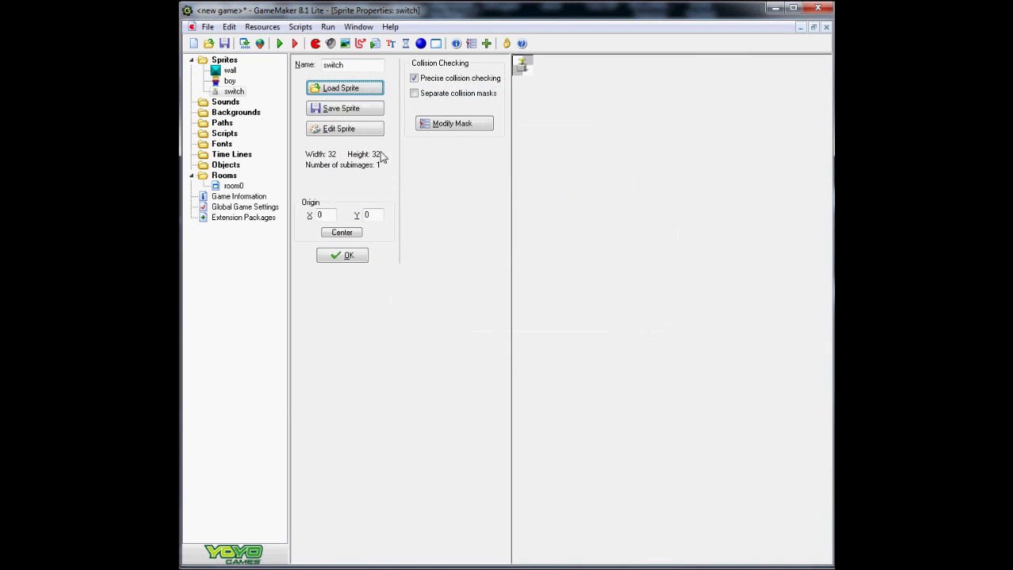
left_click(352, 254)
Create a sprite named diamond from the animated diamond.gif, loading it with Remove Background enabled
left_click(314, 43)
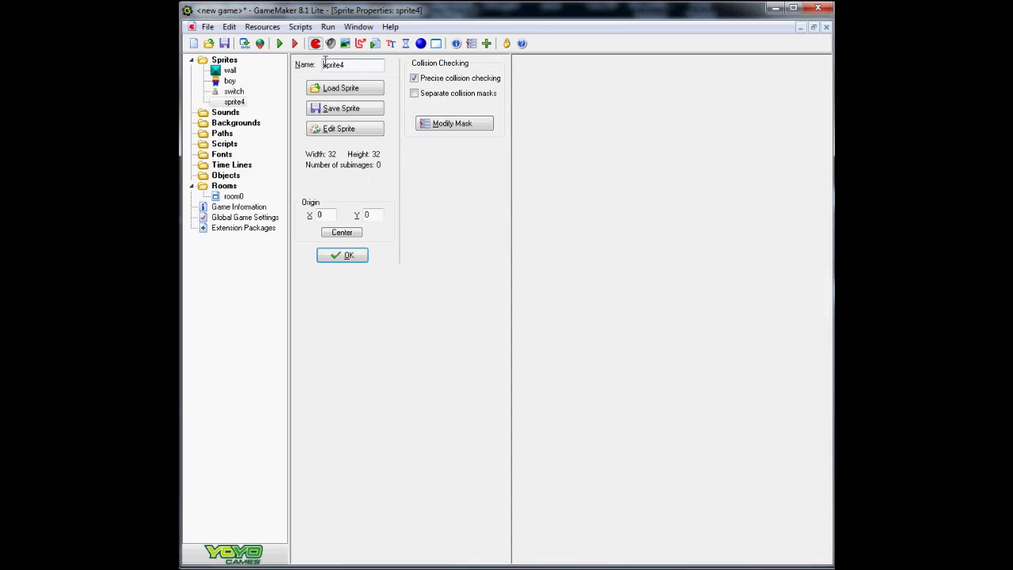
double_click(322, 65)
type("diamond")
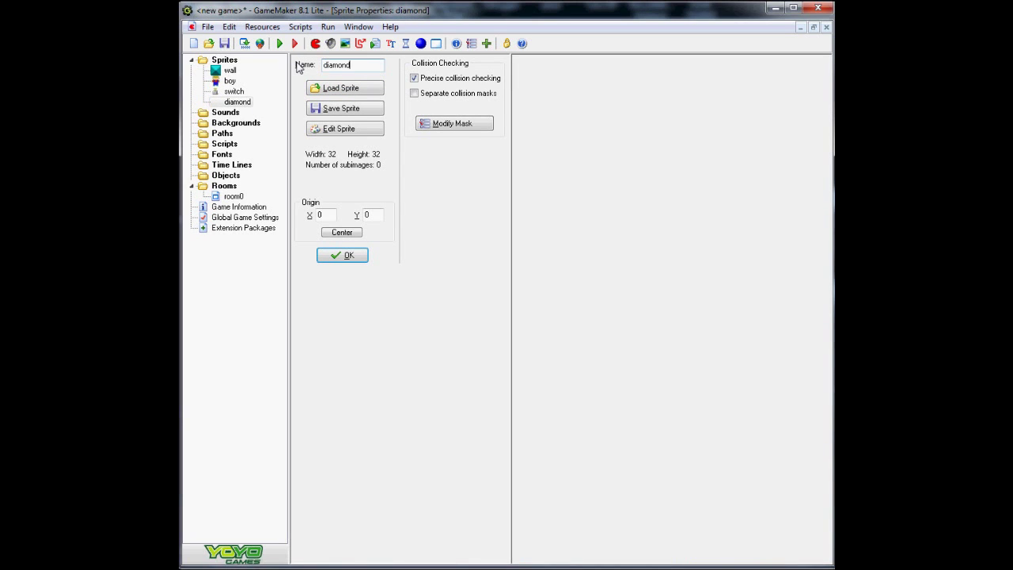
left_click(329, 92)
left_click(490, 177)
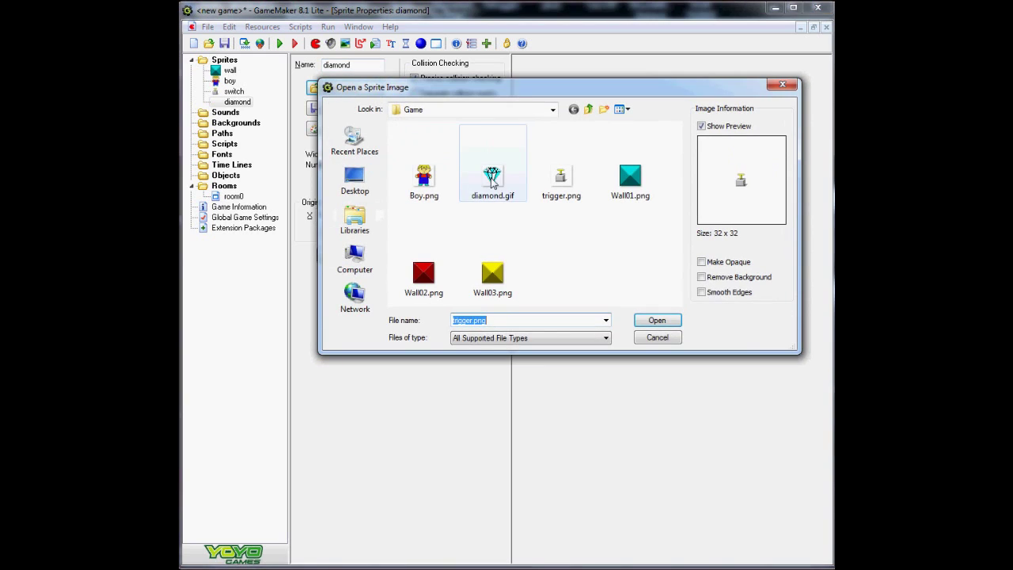
left_click(703, 278)
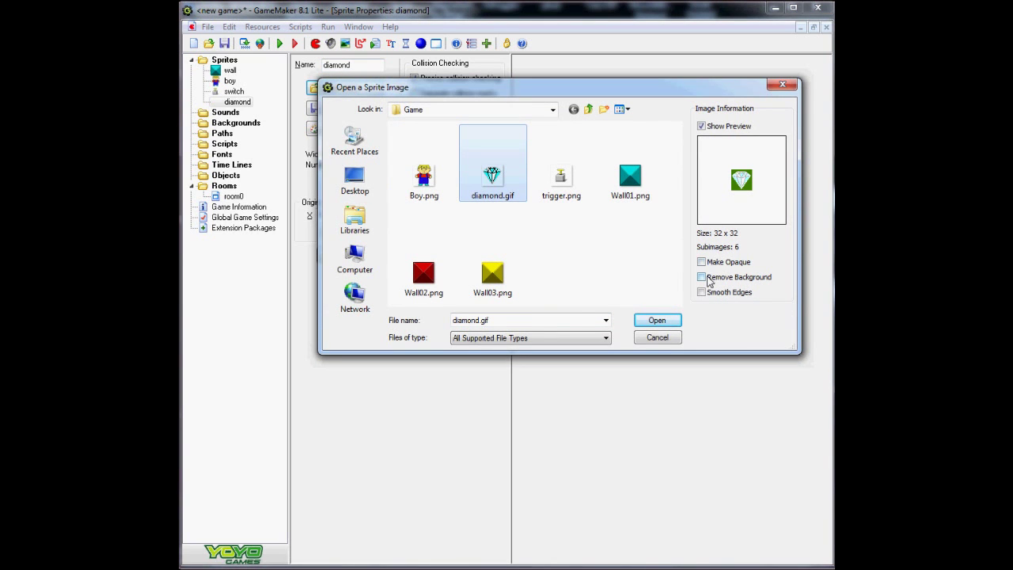
left_click(657, 320)
left_click(342, 254)
Create a sprite named door using the red block image Wall02.png
left_click(316, 45)
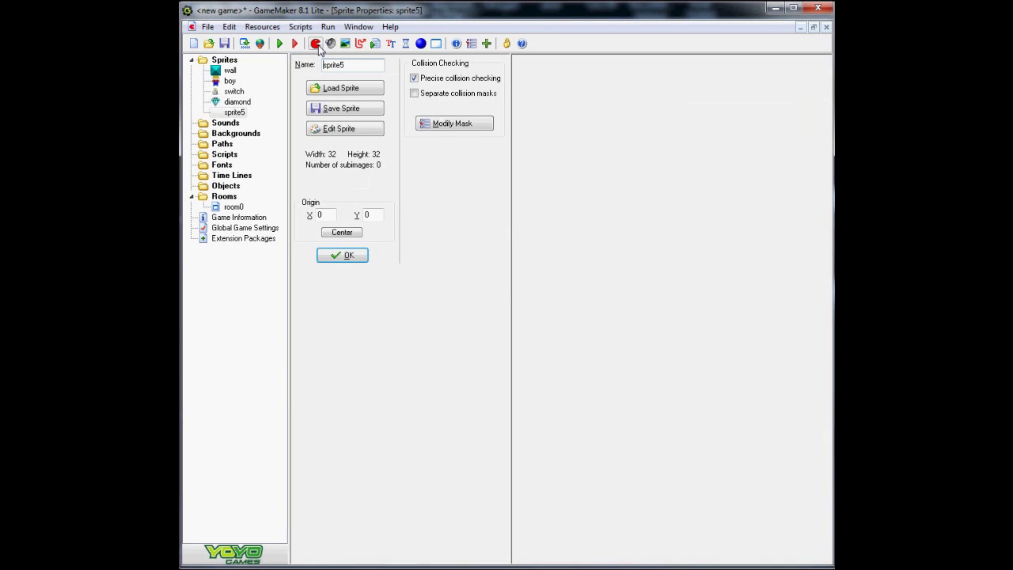
left_click_drag(360, 66, 290, 66)
type("door")
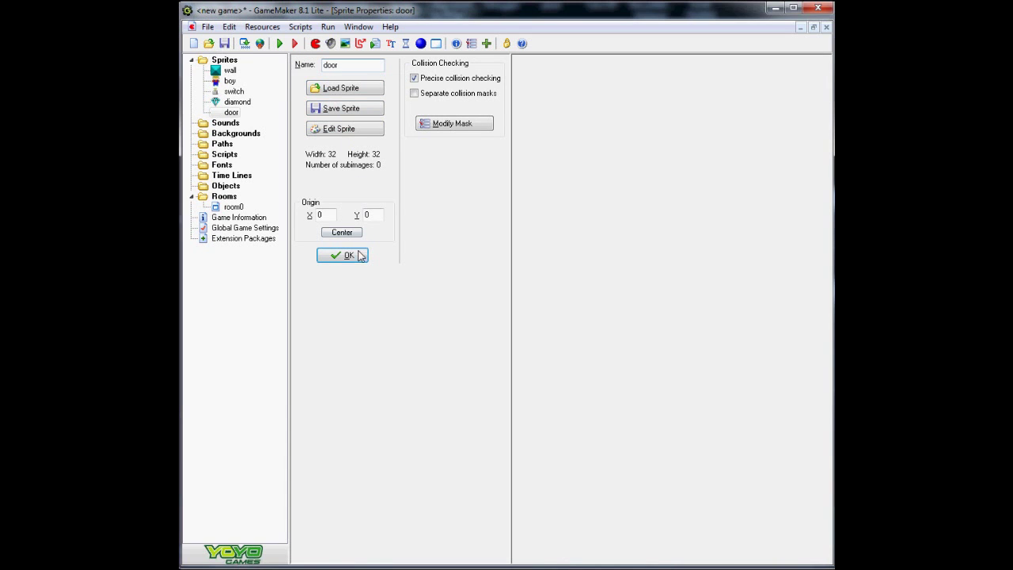
left_click(364, 93)
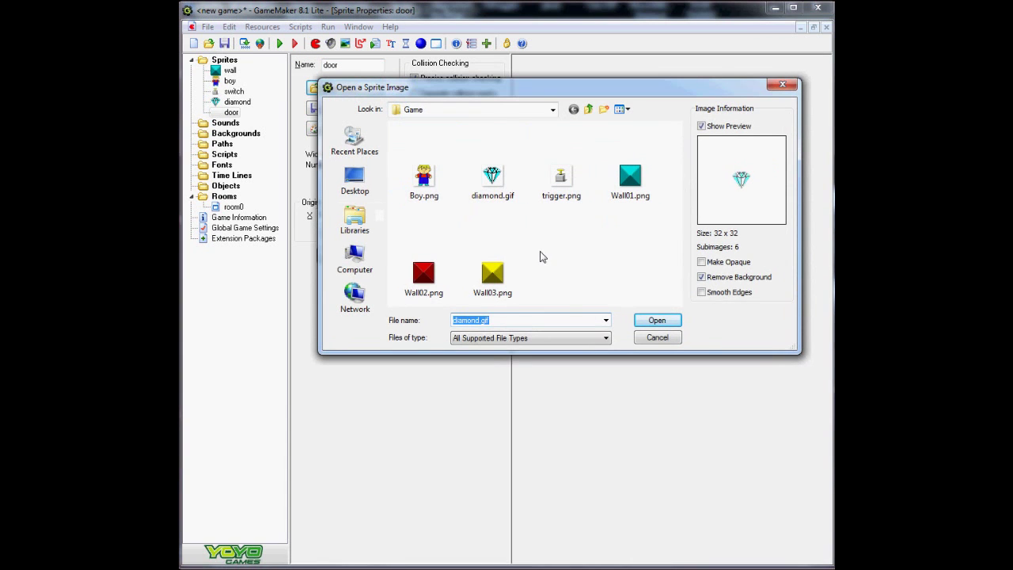
double_click(431, 271)
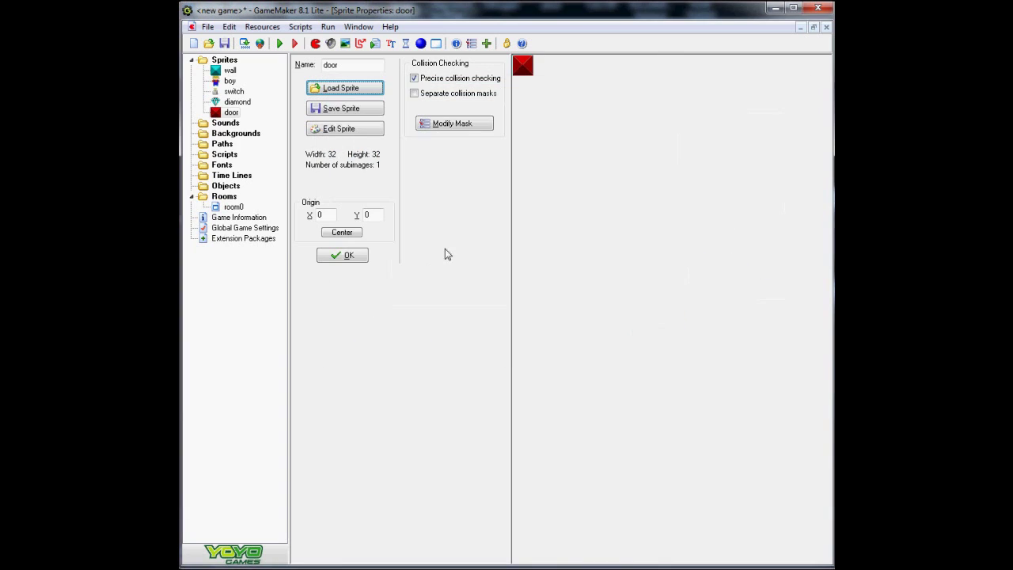
left_click(346, 256)
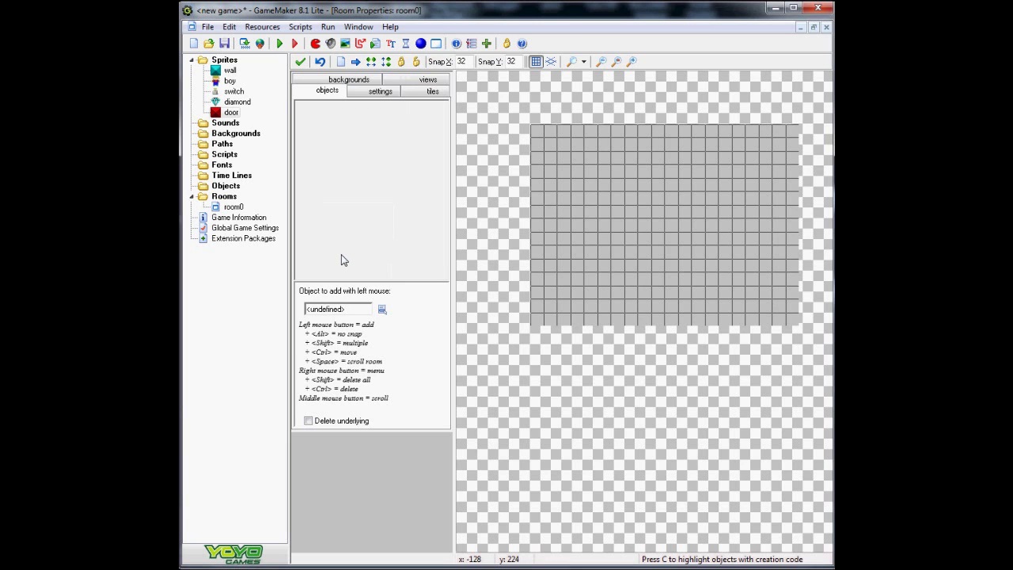
Create an object named wall and assign the wall sprite to it
left_click(420, 43)
type("wall")
left_click(382, 91)
left_click(400, 117)
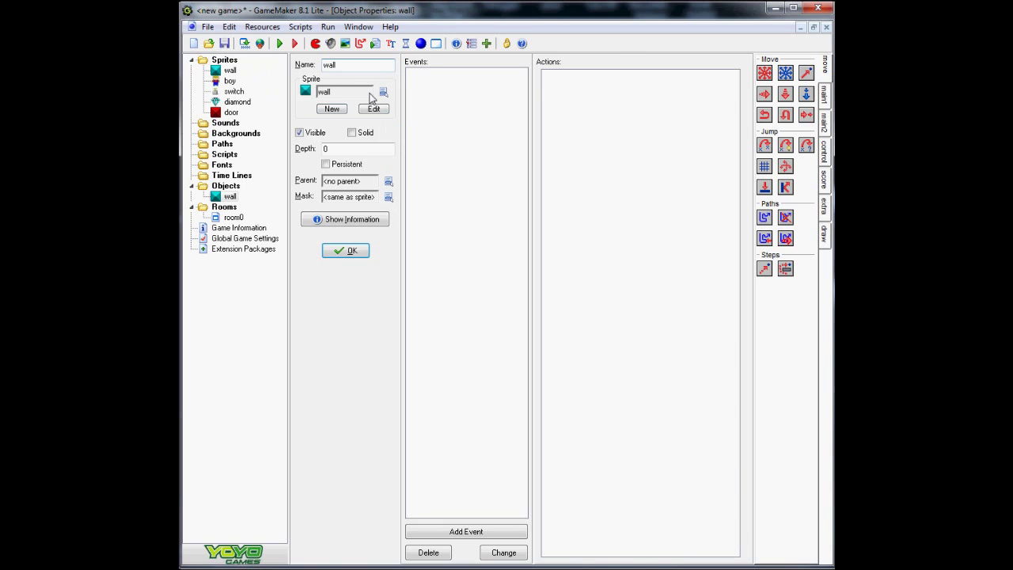
left_click(333, 252)
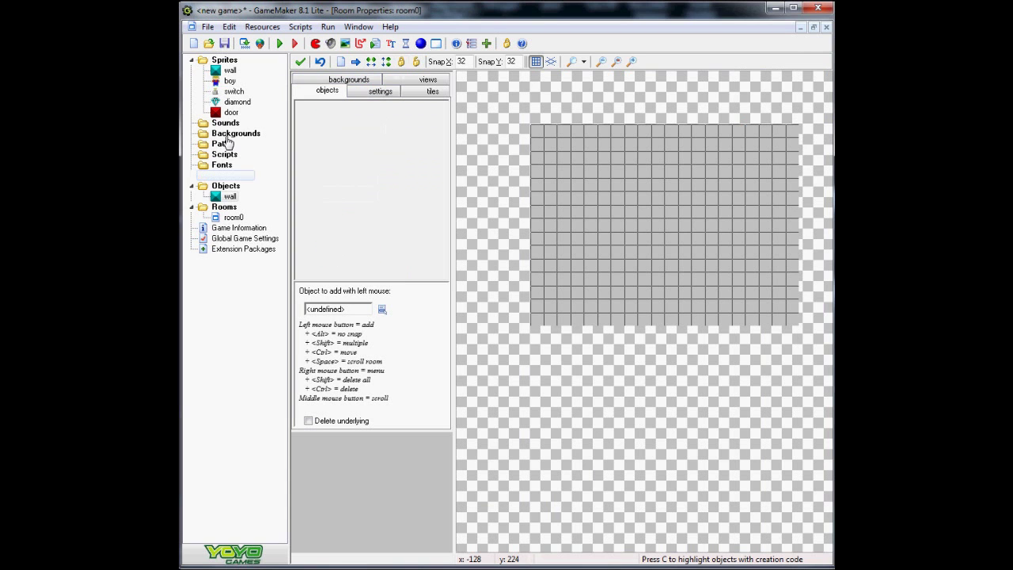
Create an object named boy and assign the boy sprite to it
double_click(230, 197)
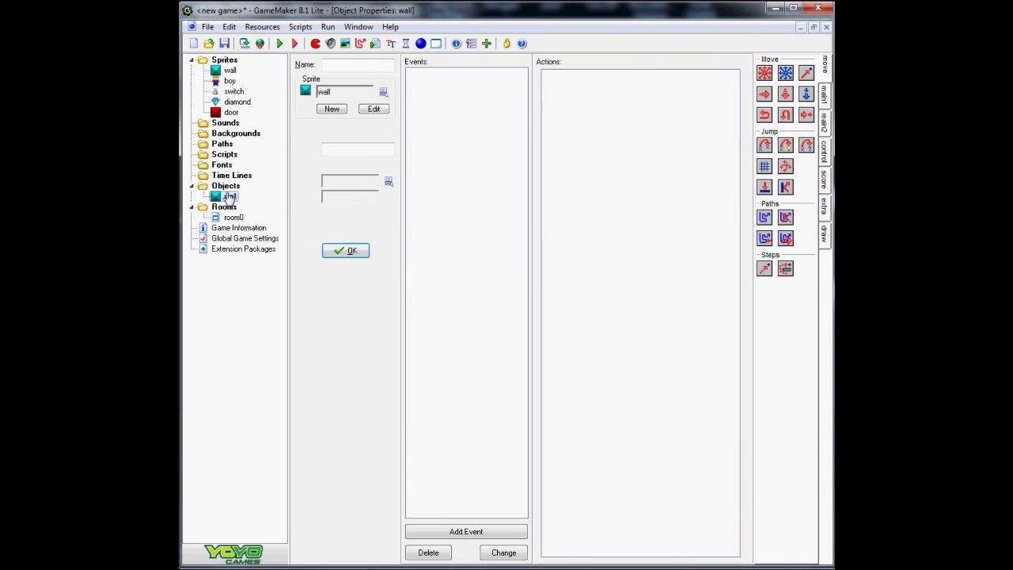
left_click(421, 44)
type("boy")
left_click(381, 91)
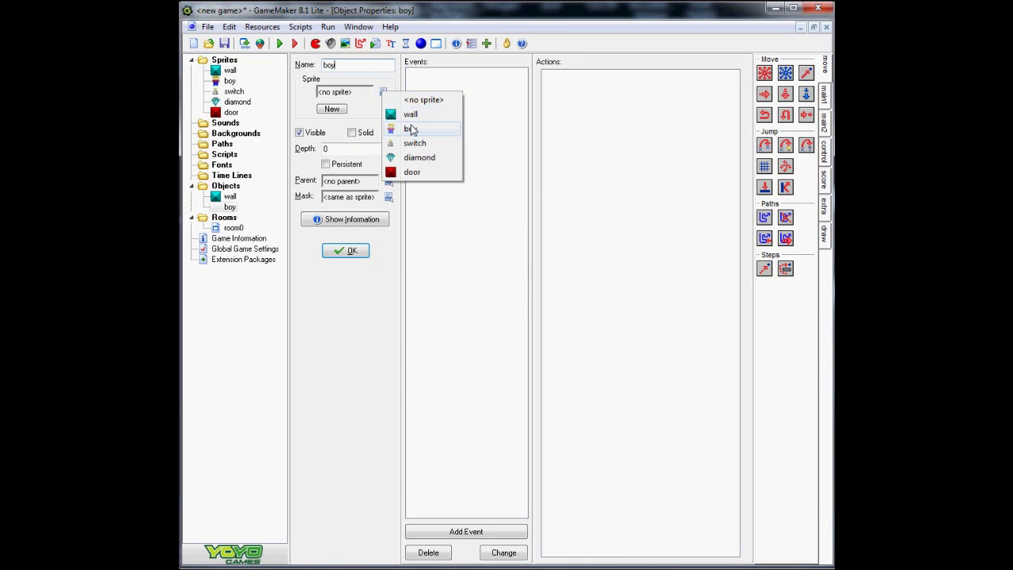
left_click(407, 129)
left_click(345, 251)
left_click(344, 250)
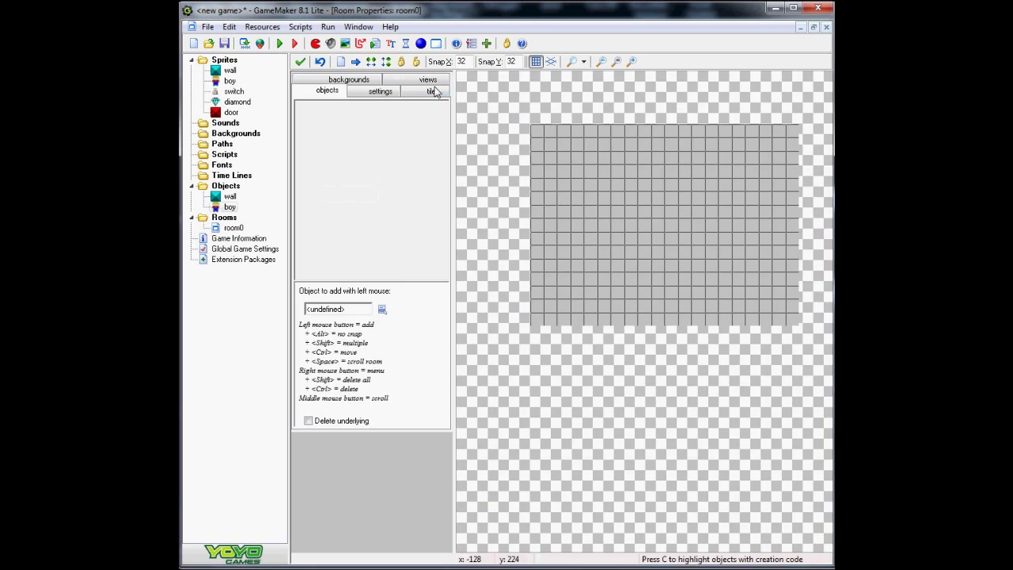
Create an object named diamond and assign the diamond sprite to it
left_click(421, 44)
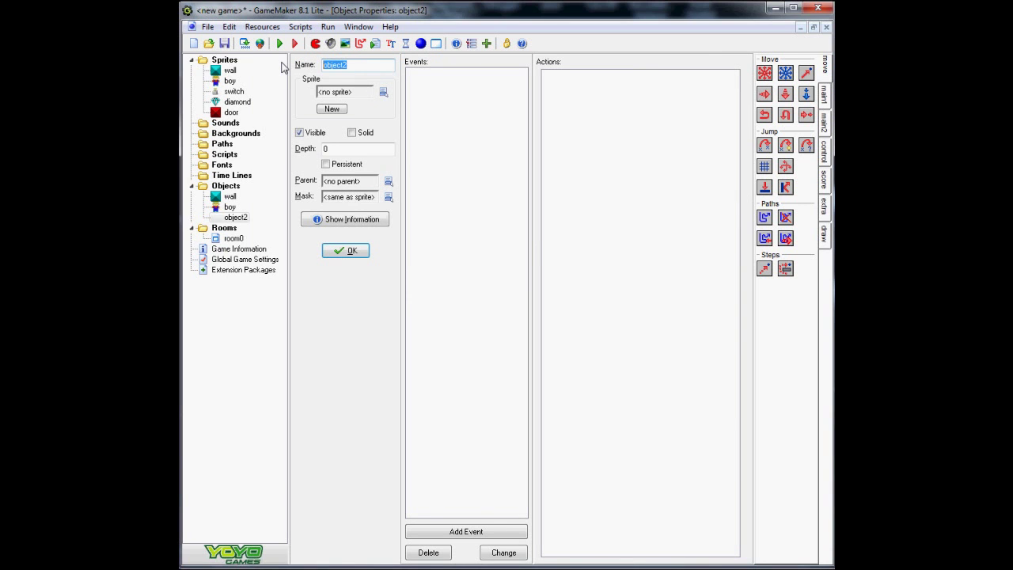
type("diamond")
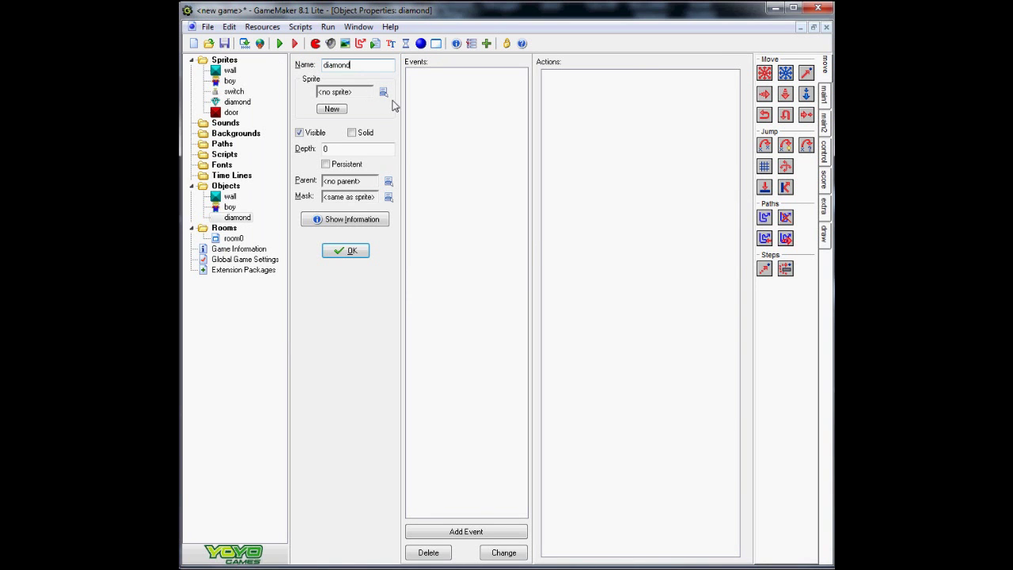
left_click(383, 92)
left_click(419, 162)
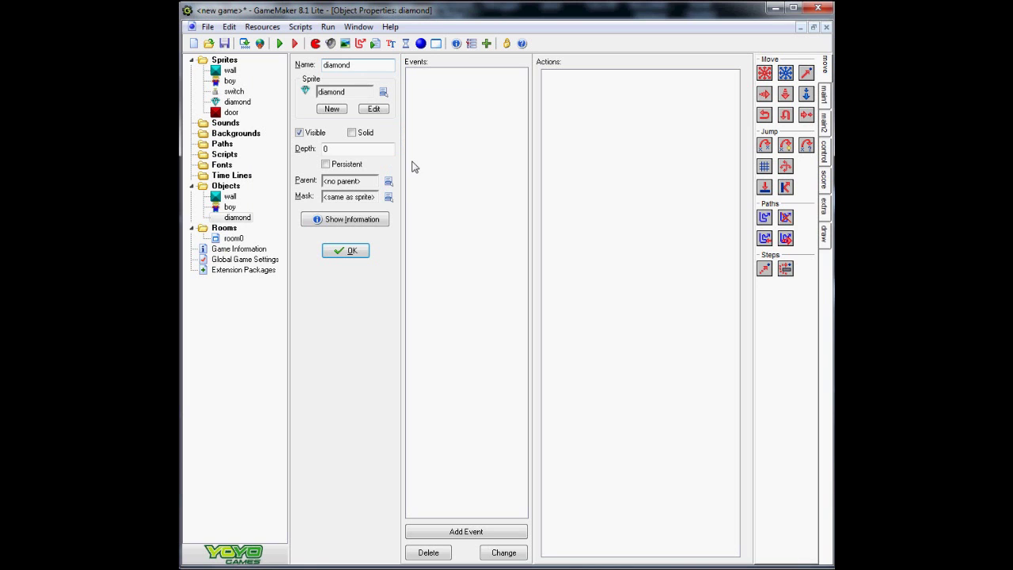
left_click(351, 250)
Create an object named switch and assign the switch sprite to it
left_click(422, 43)
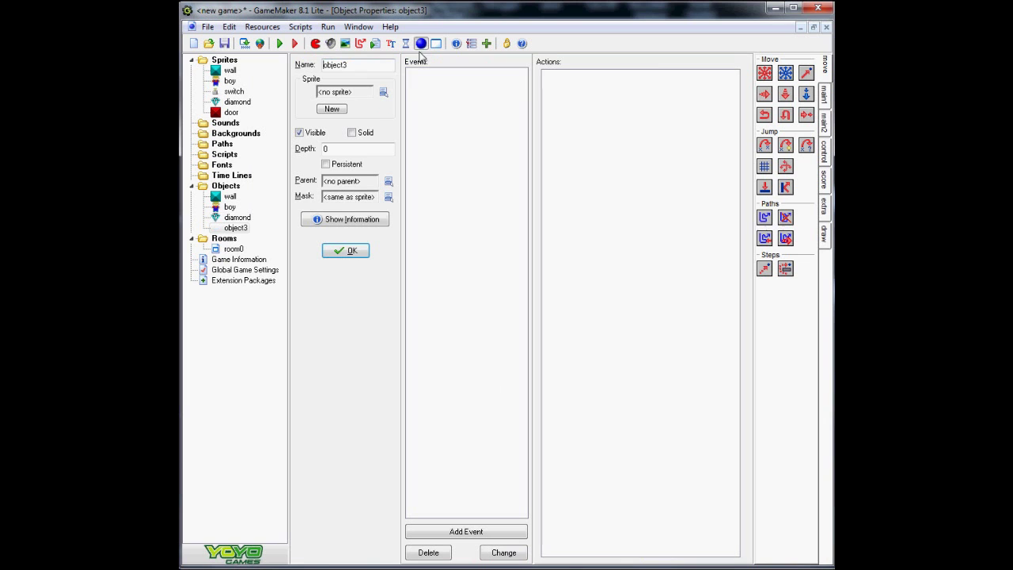
type("switch")
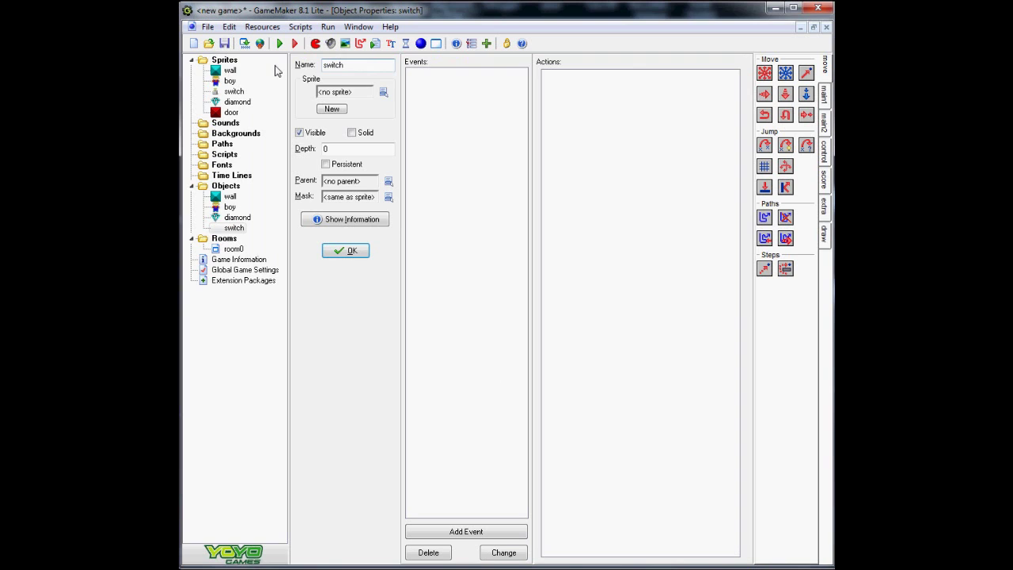
left_click(383, 92)
left_click(417, 149)
left_click(350, 250)
Create an object named door, make it solid and assign the door sprite to it
left_click(422, 44)
double_click(364, 68)
type("door")
left_click(350, 132)
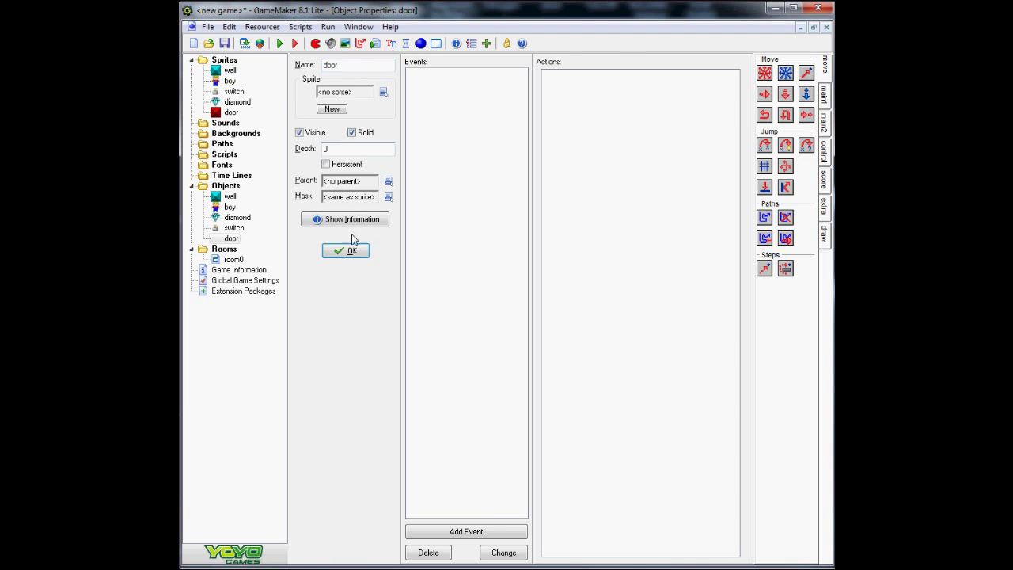
left_click(348, 250)
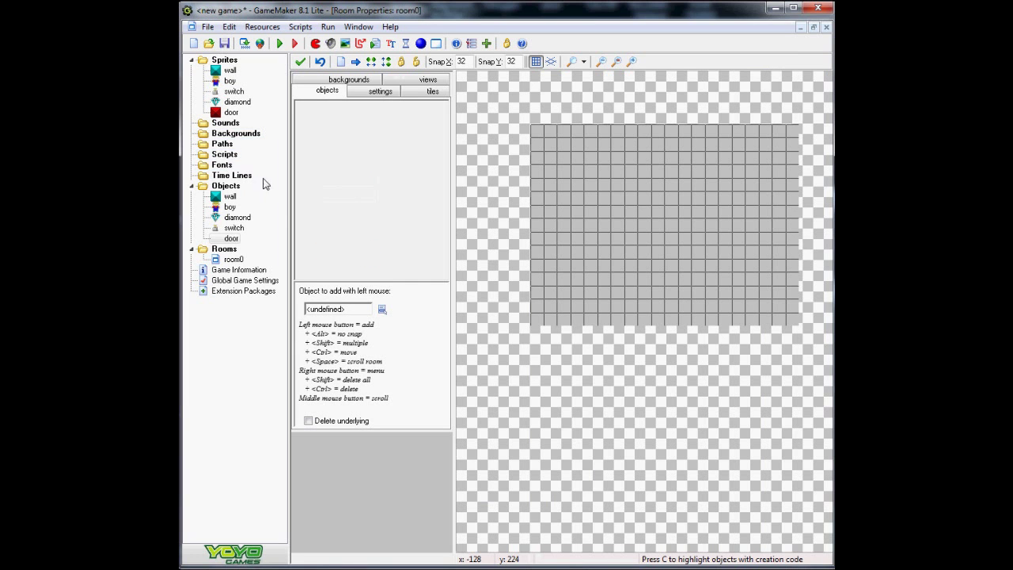
double_click(231, 238)
left_click(382, 91)
left_click(408, 172)
left_click(348, 251)
Create a background resource and load the grassy mountain landscape image into it
left_click(345, 44)
left_click(354, 88)
double_click(481, 159)
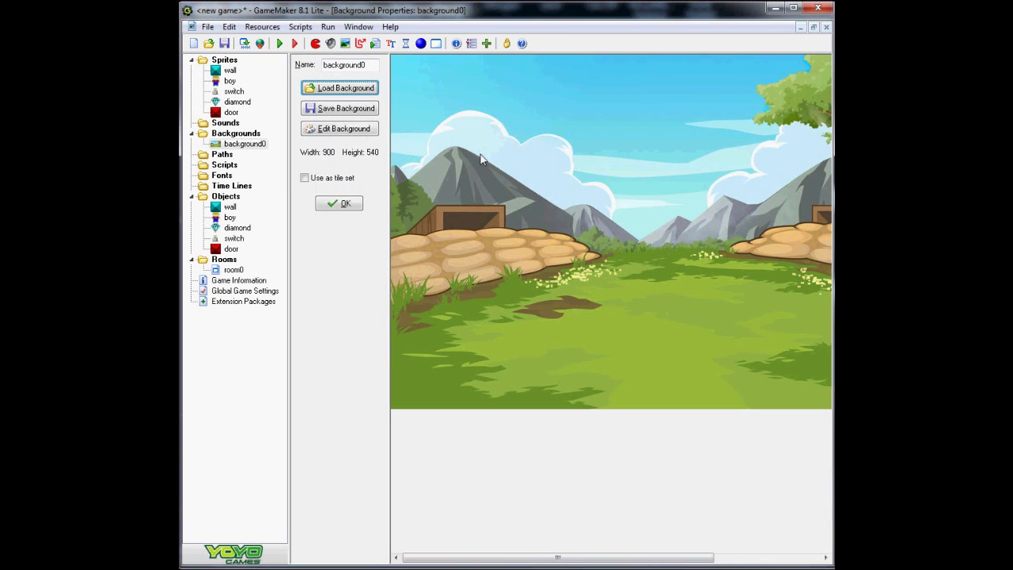
left_click(354, 204)
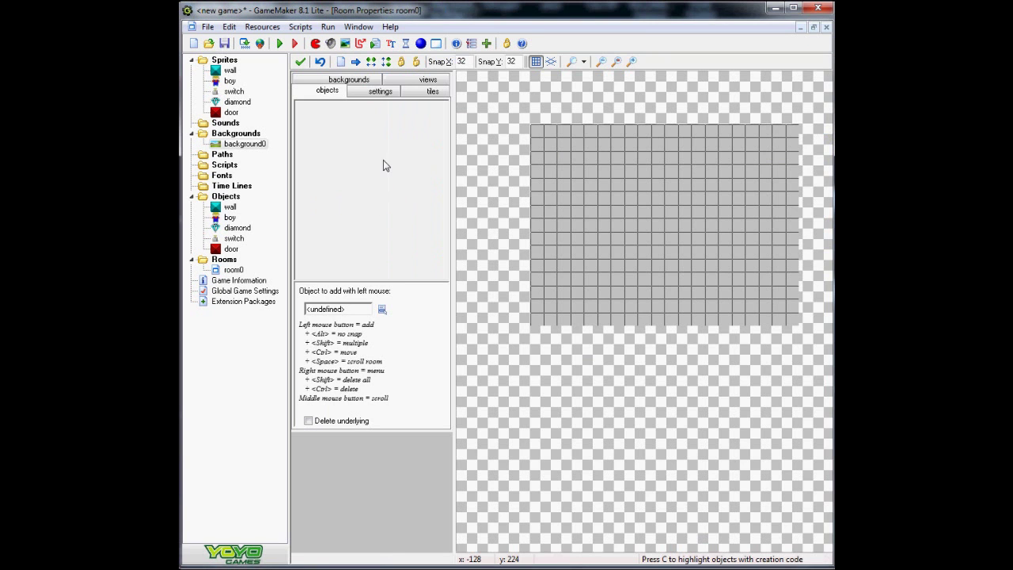
Assign background0 to Background 0 of room0
left_click(362, 82)
left_click(386, 251)
left_click(427, 273)
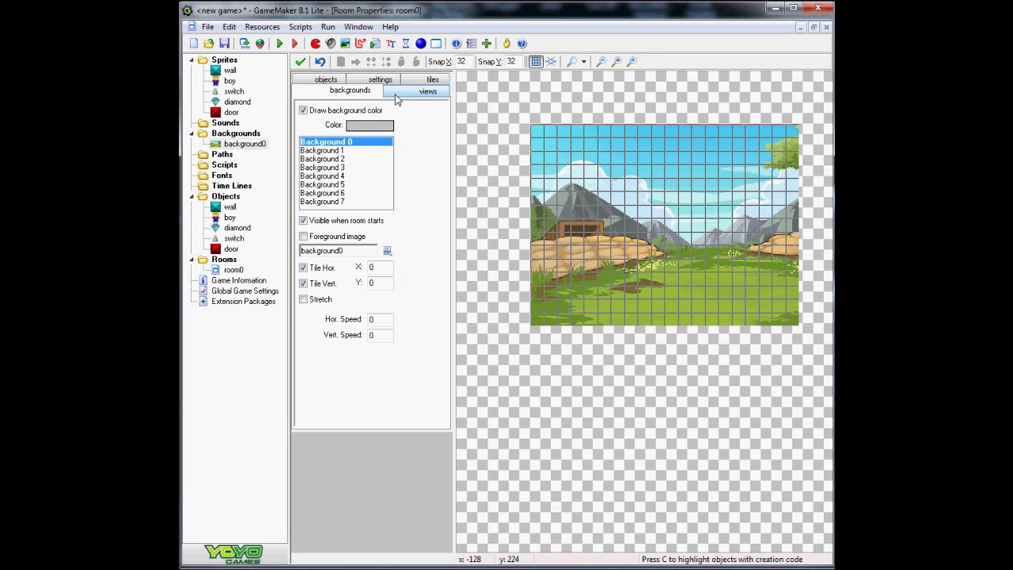
Place wall blocks in the room as a stepped passage from lower left to the right edge, plus a small lower-right chamber with a roof gap
left_click(325, 79)
left_click(364, 215)
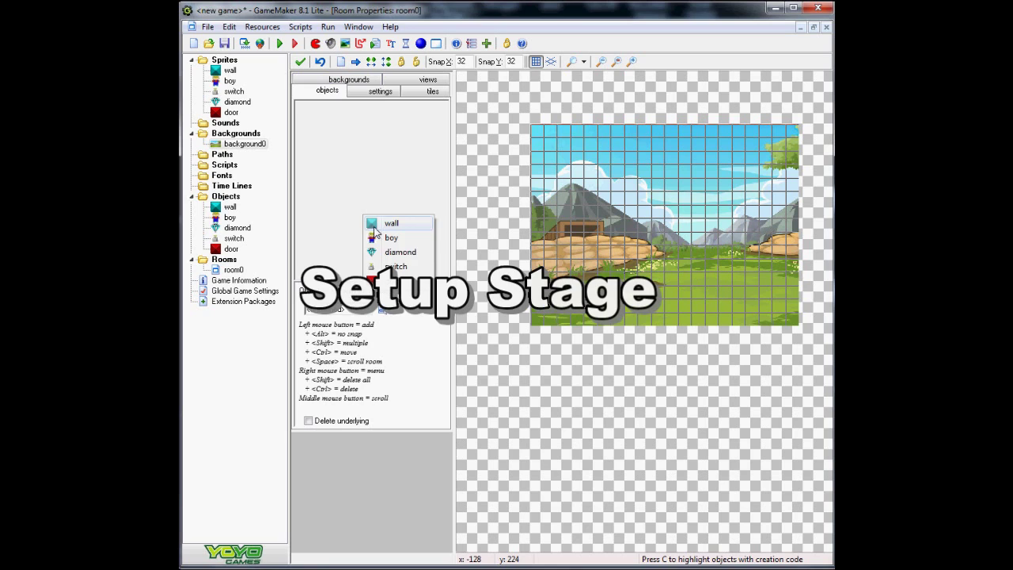
left_click(386, 222)
left_click(538, 308)
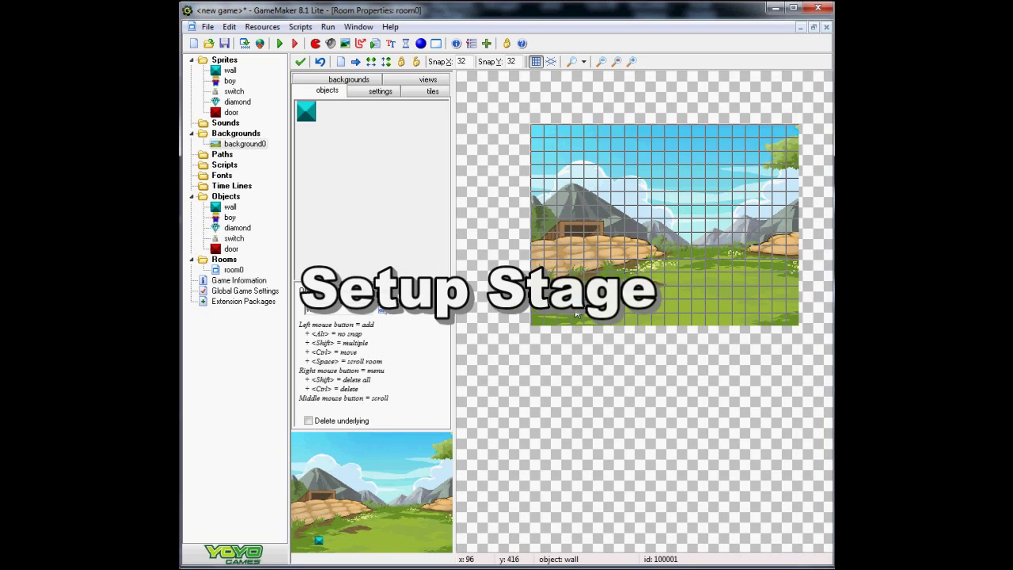
mouse_move(538, 309)
left_mouse_down("shift")
mouse_move(640, 306)
mouse_move(642, 194)
mouse_move(791, 187)
left_mouse_up("shift")
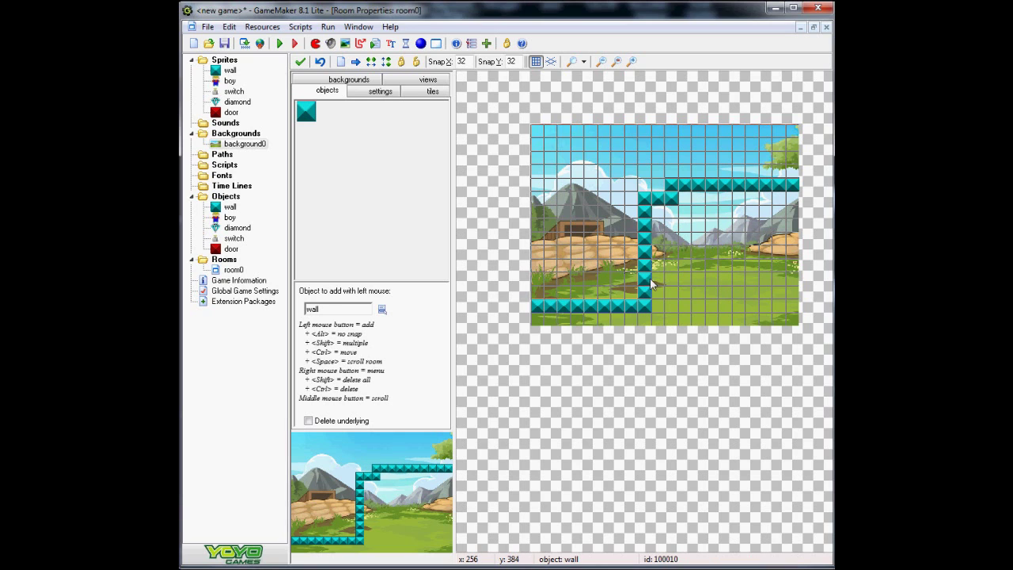
mouse_move(716, 309)
left_mouse_down("shift")
mouse_move(797, 304)
mouse_move(717, 318)
mouse_move(791, 317)
mouse_move(749, 302)
mouse_move(755, 271)
mouse_move(792, 268)
left_mouse_up("shift")
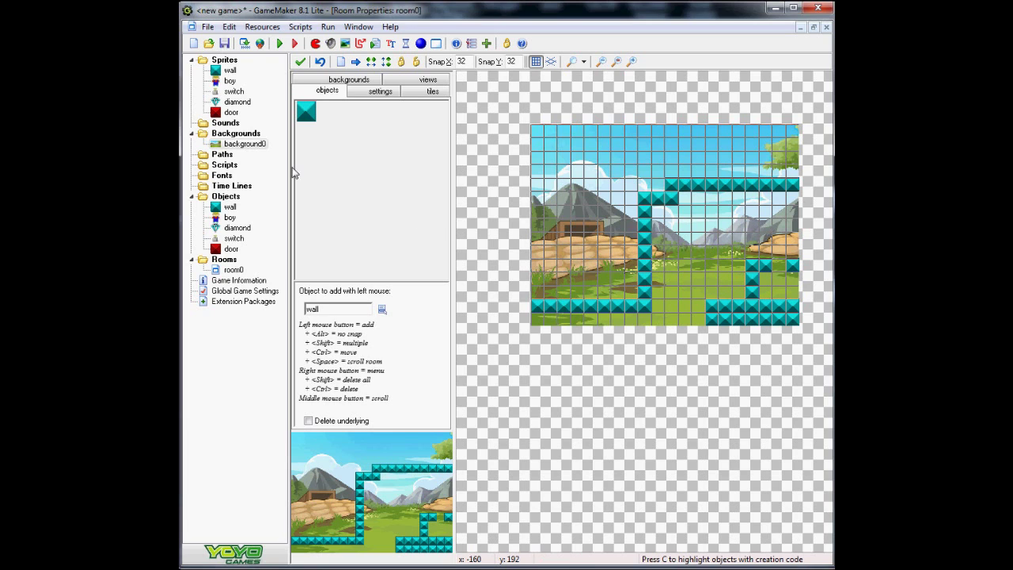
Place a switch inside the room's lower-right chamber and a door in the gap of its roof
left_click(332, 188)
left_click(360, 241)
left_click(780, 290)
left_click(362, 161)
left_click(387, 224)
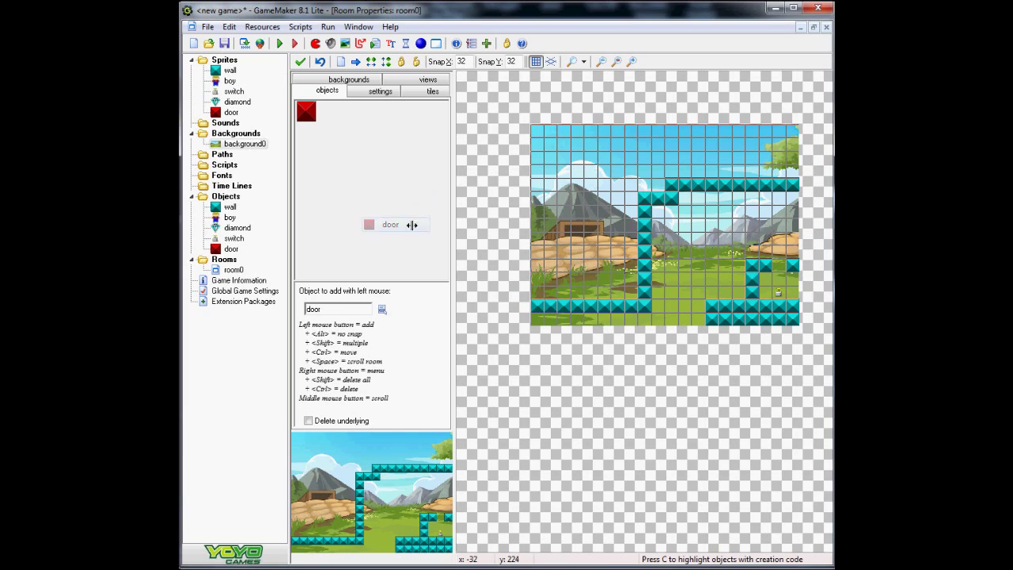
left_click(780, 269)
Place the boy in the room's lower-left corner cell and a diamond in the open area beneath the upper wall
left_click(385, 214)
left_click(364, 201)
left_click(537, 318)
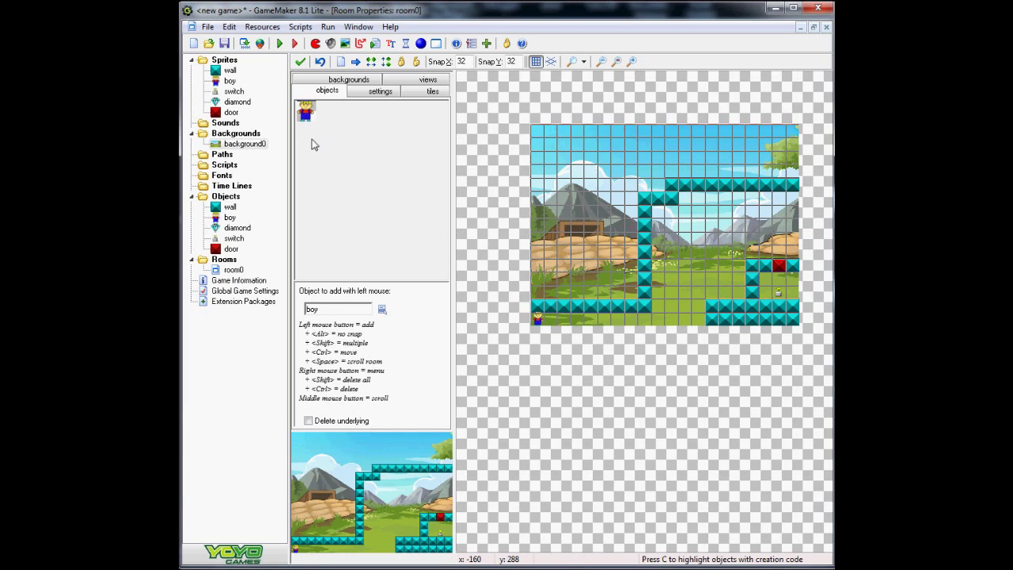
left_click(360, 180)
left_click(387, 214)
left_click(697, 225)
Open the boy object and add a key press event for <No key>
left_click(232, 250)
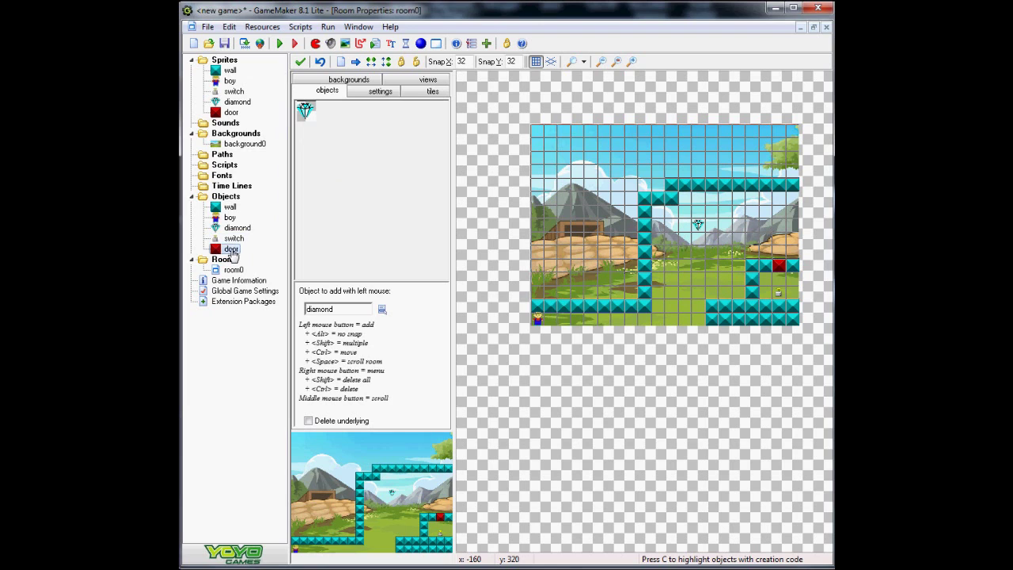
double_click(230, 217)
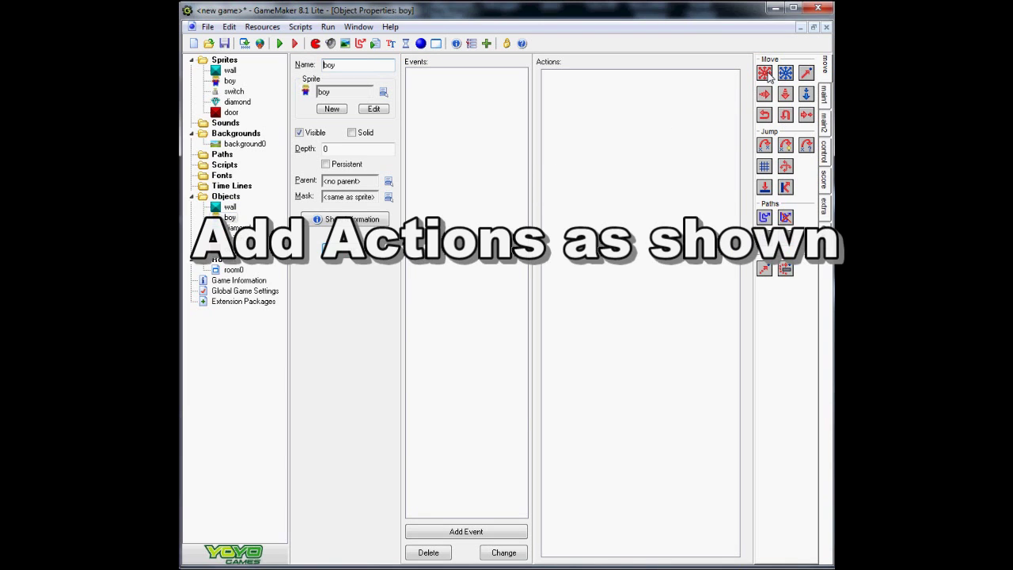
left_click(466, 531)
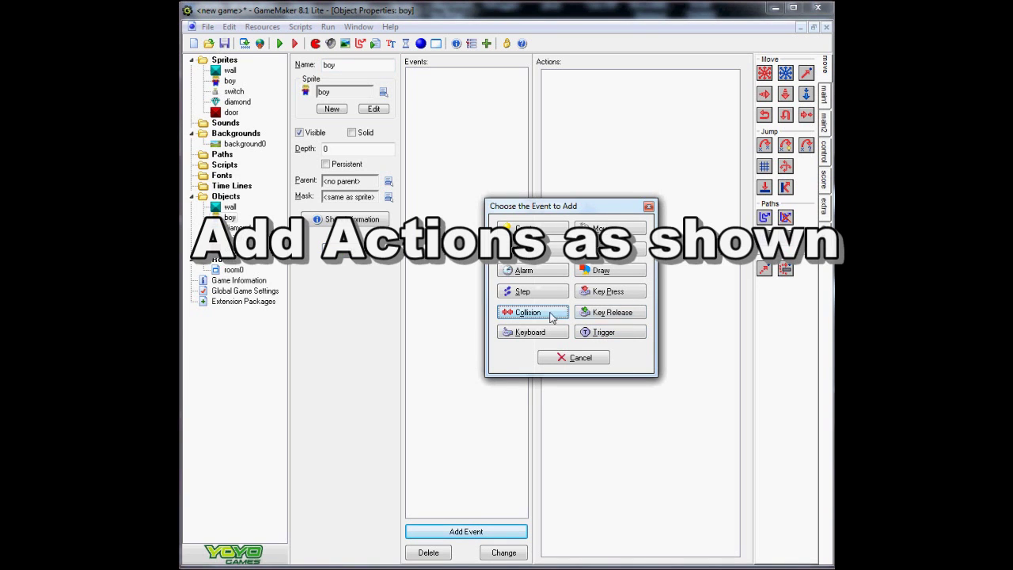
left_click(607, 292)
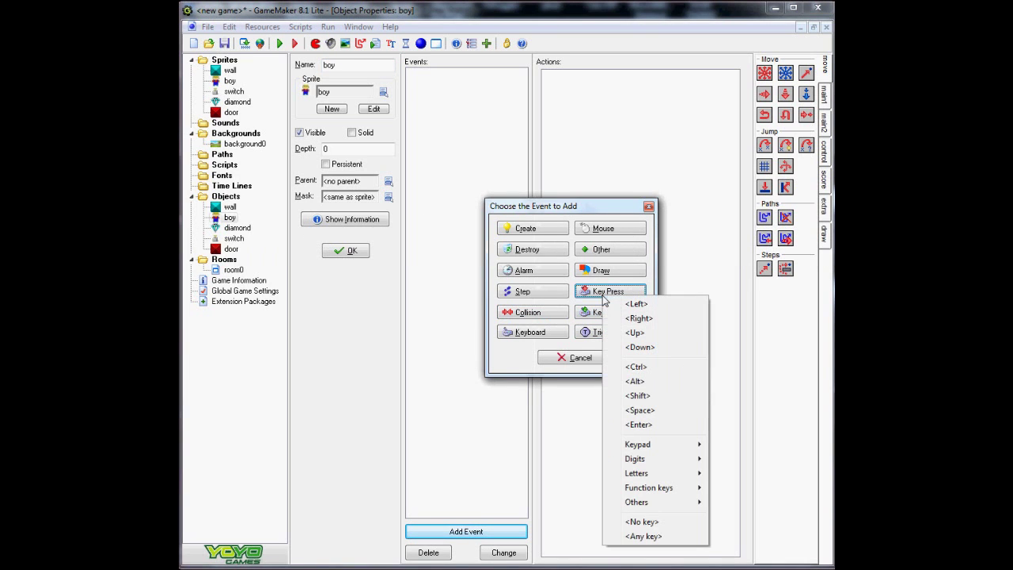
left_click(647, 522)
Add a Check Grid condition for Self to the no-key event, matching the room's 32 by 32 snap grid
left_click(821, 96)
left_click(824, 123)
left_click(824, 148)
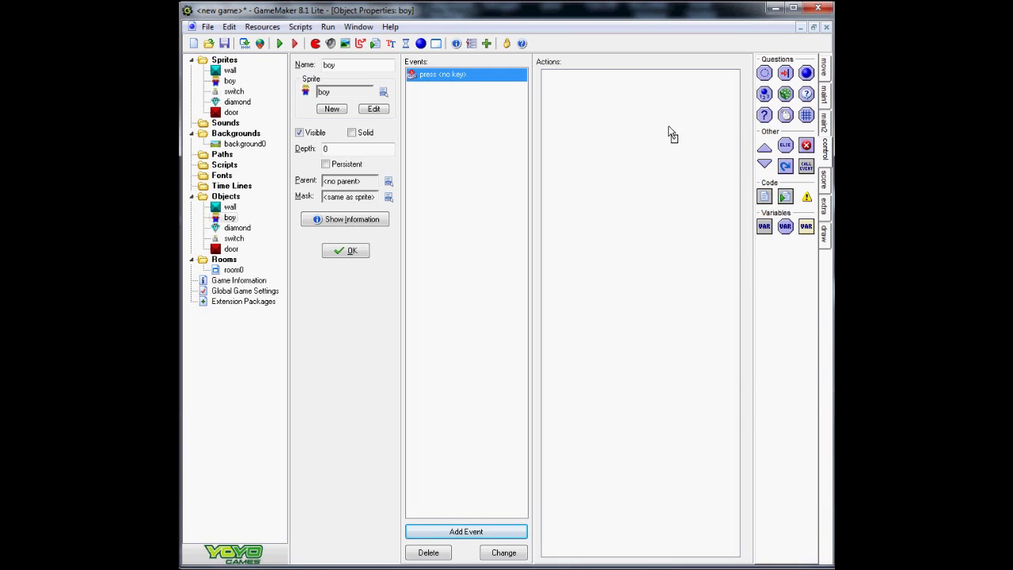
left_click_drag(671, 134, 671, 136)
left_click(700, 283)
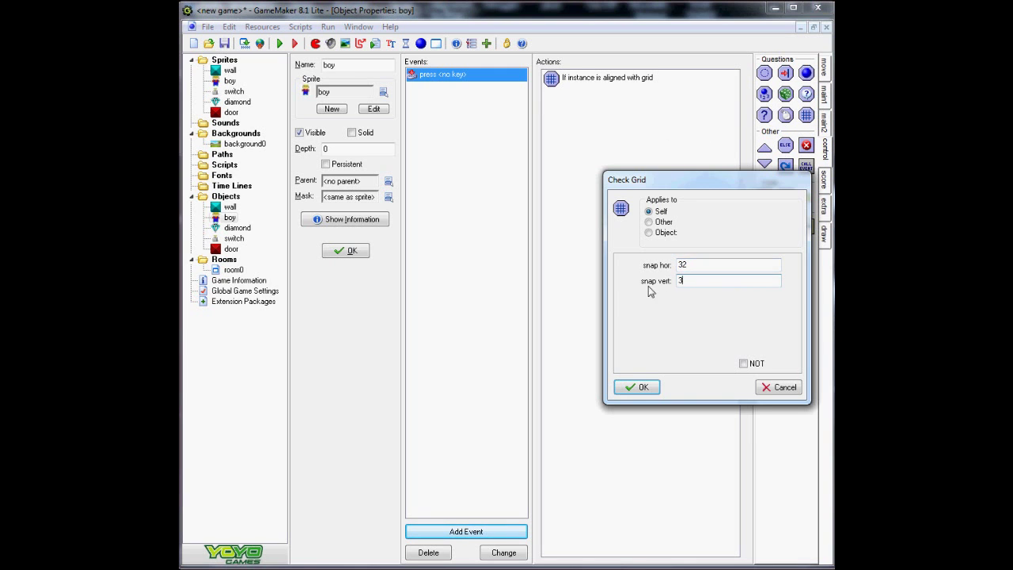
left_click(637, 387)
Add a Move Fixed action to the no-key event with the centre stop direction and speed 0
left_click(824, 67)
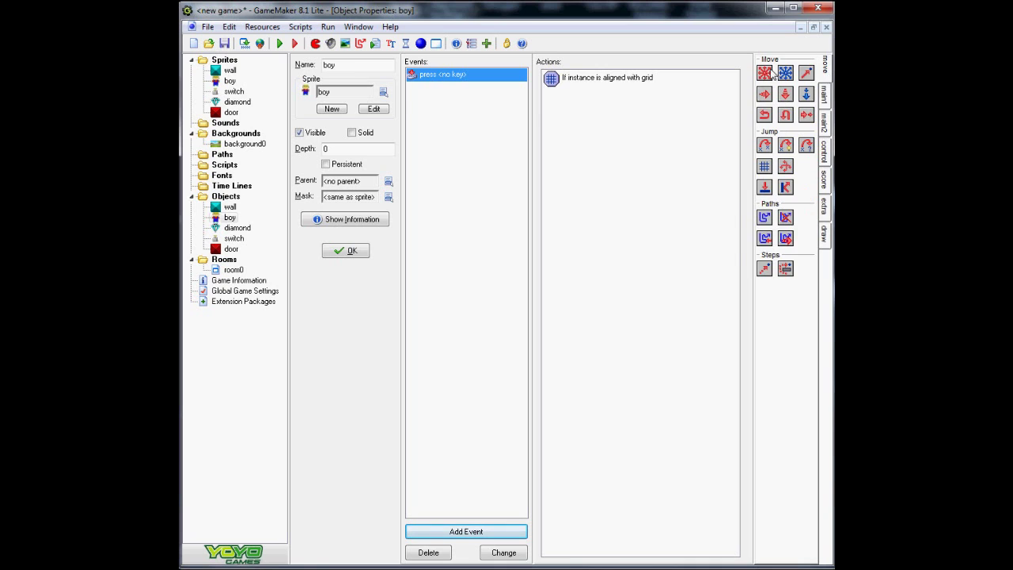
left_click_drag(772, 70, 639, 141)
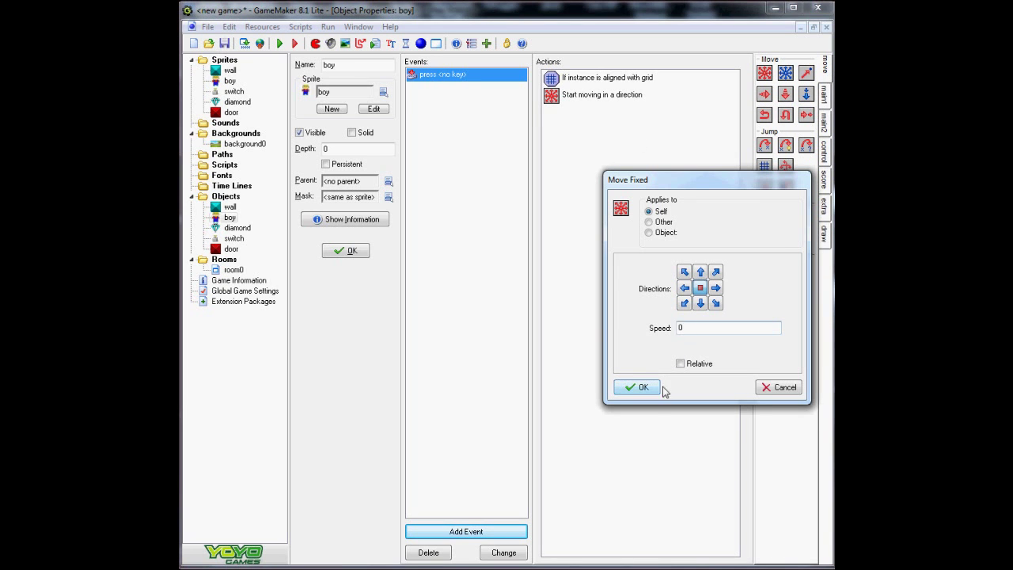
left_click(638, 387)
Add a key press event for <Left> to the boy object
left_click(463, 531)
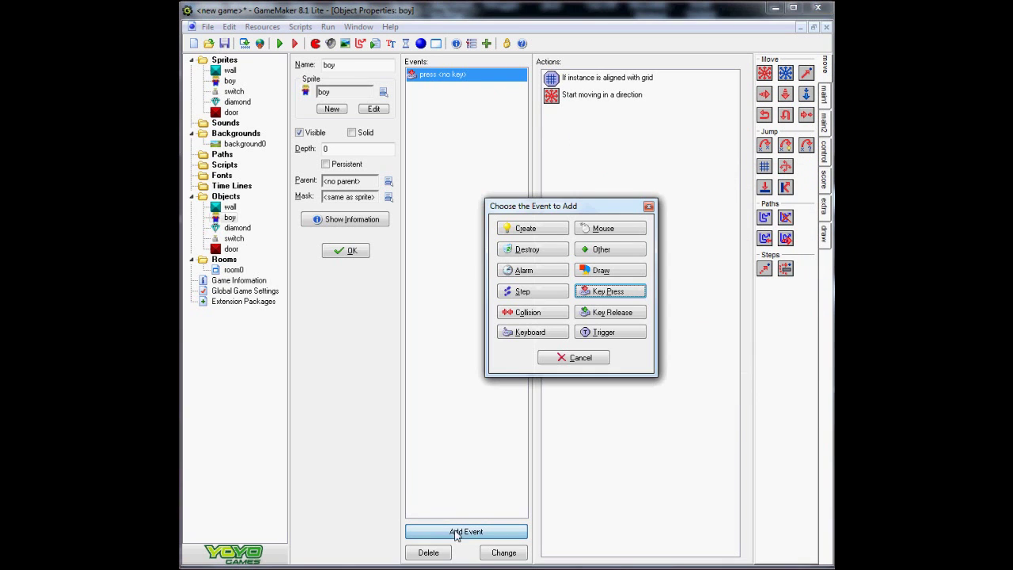
left_click(608, 291)
left_click(645, 301)
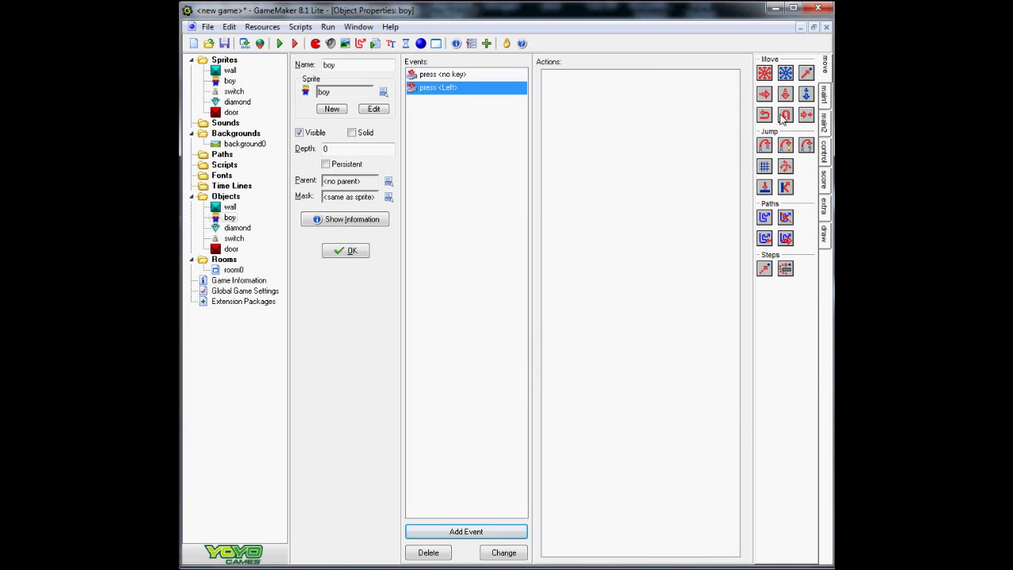